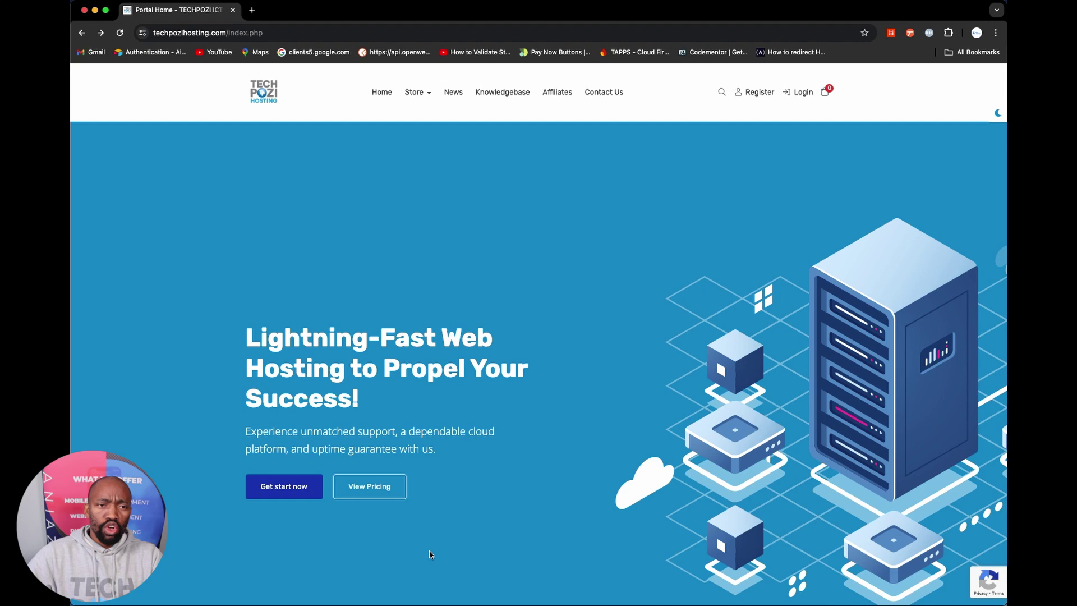
scroll(223, 247, "down", 3)
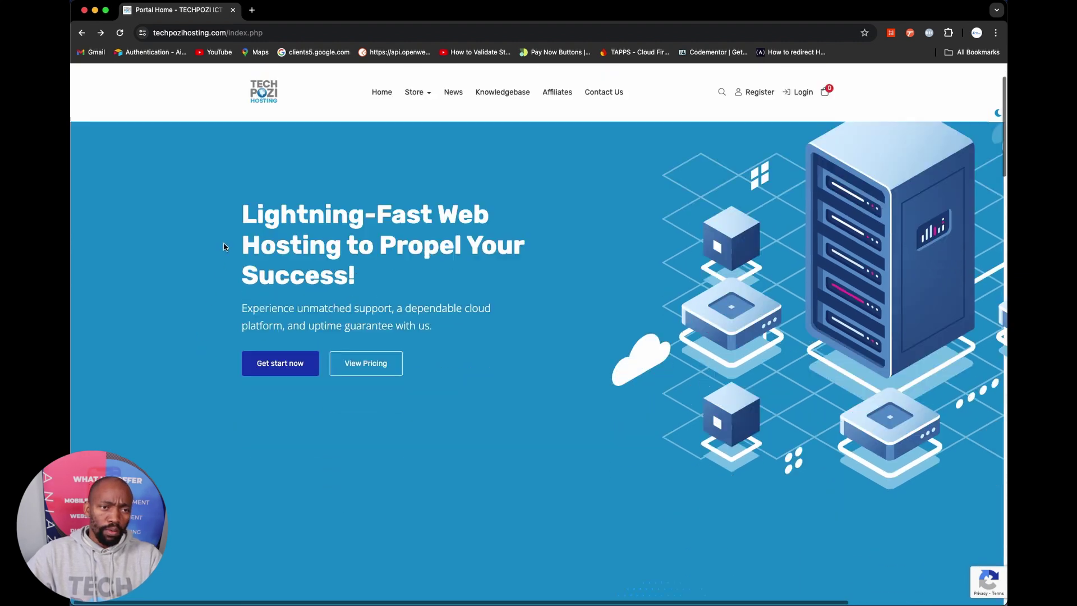
scroll(224, 245, "up", 3)
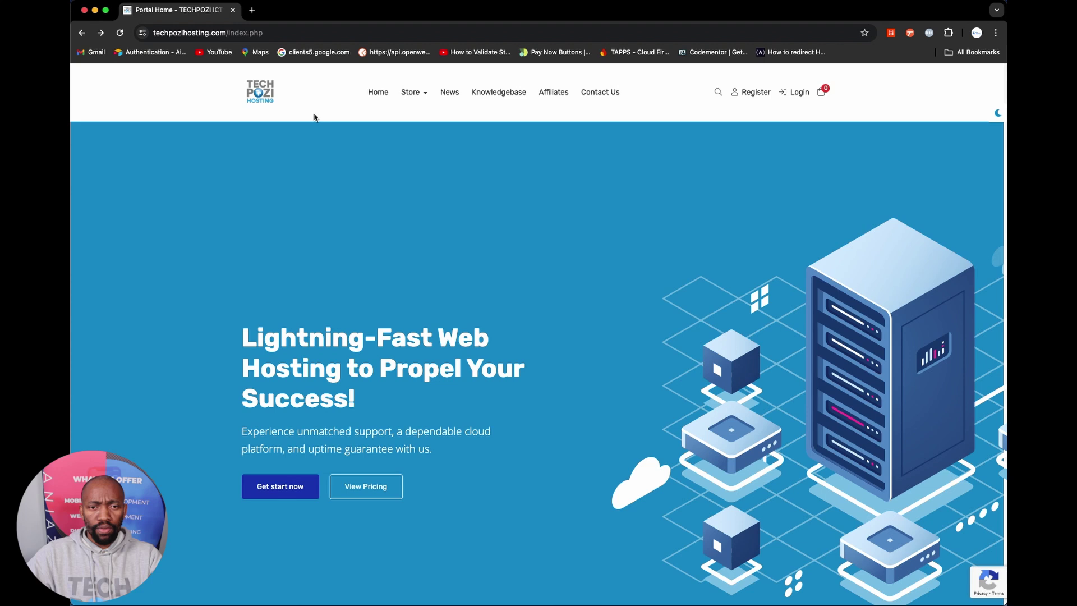
scroll(496, 150, "down", 3)
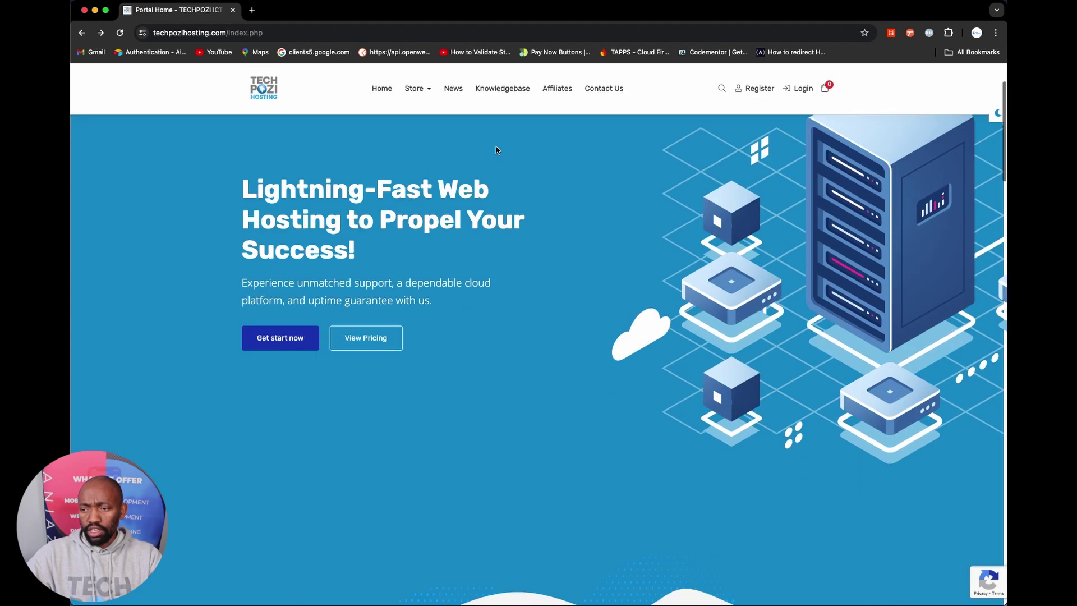
scroll(495, 150, "up", 3)
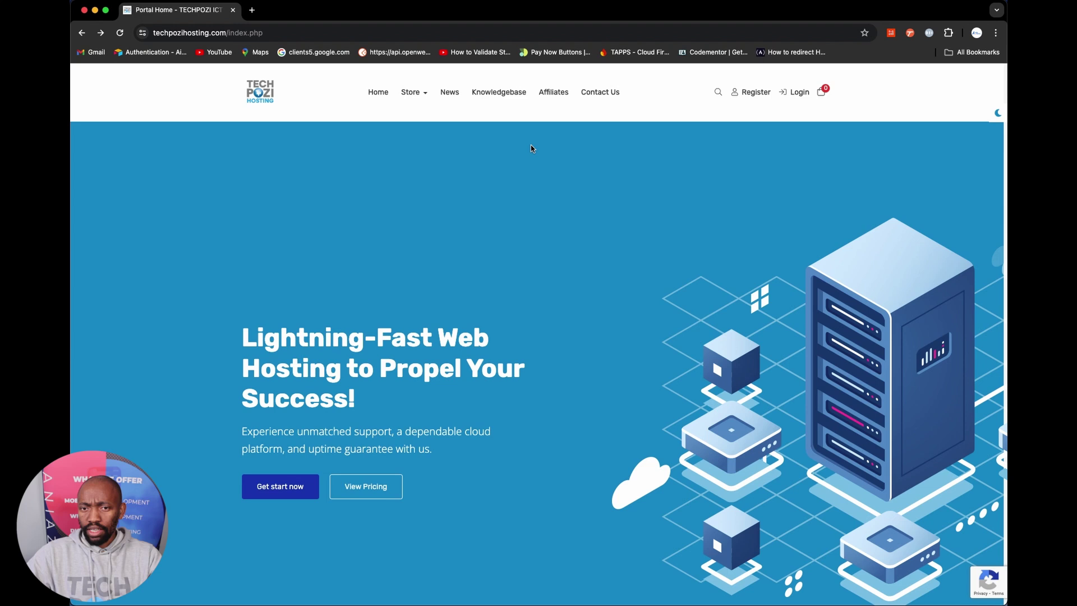
Toggle the site theme dark and back, then enter ydxhosting.co.za in the domain search box.
left_click(998, 114)
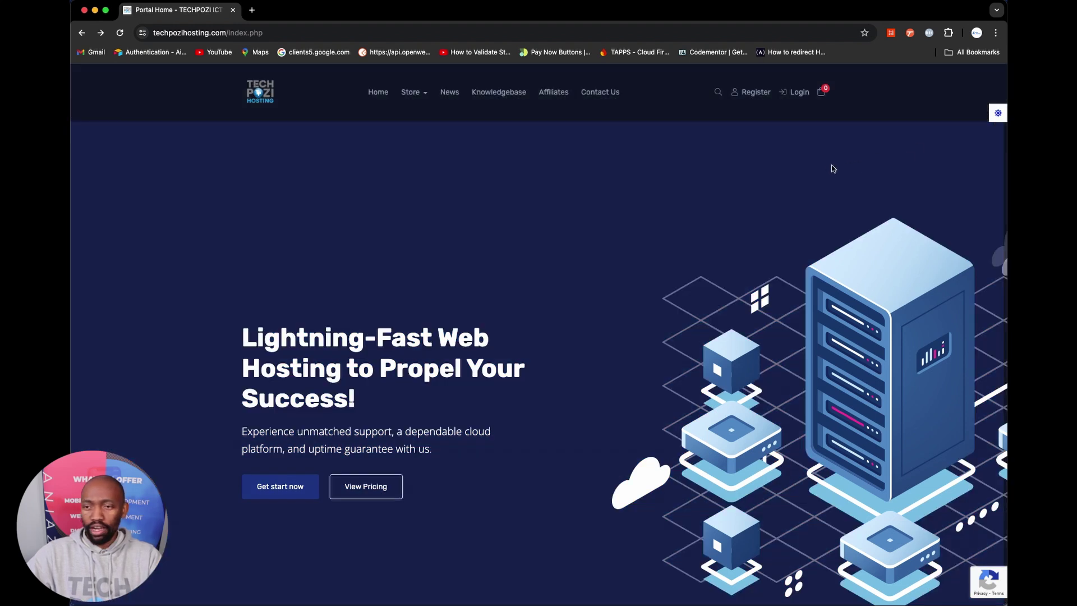
left_click(997, 114)
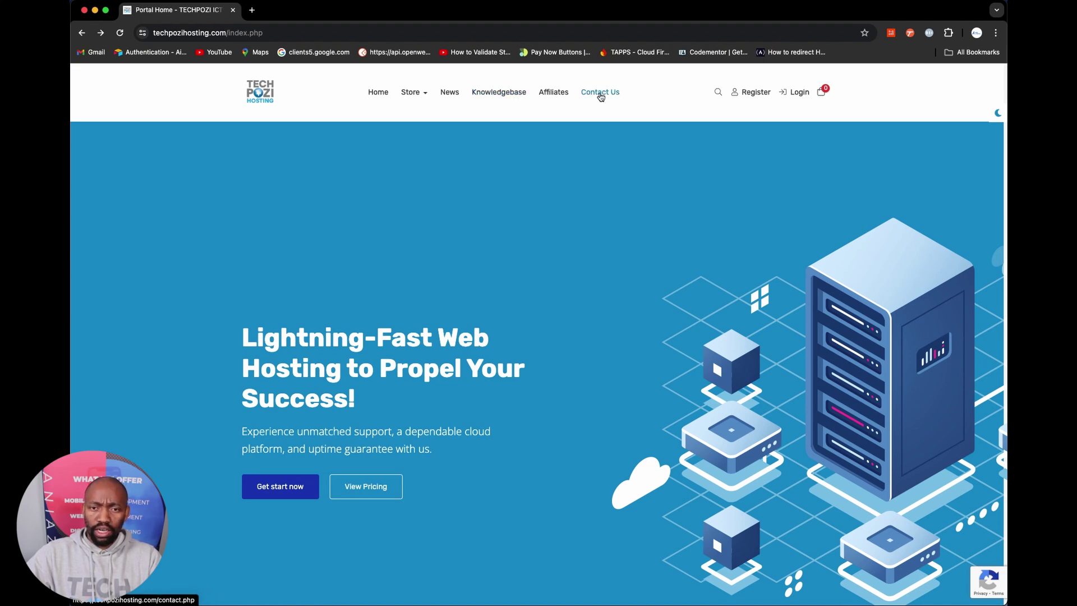
left_click(416, 96)
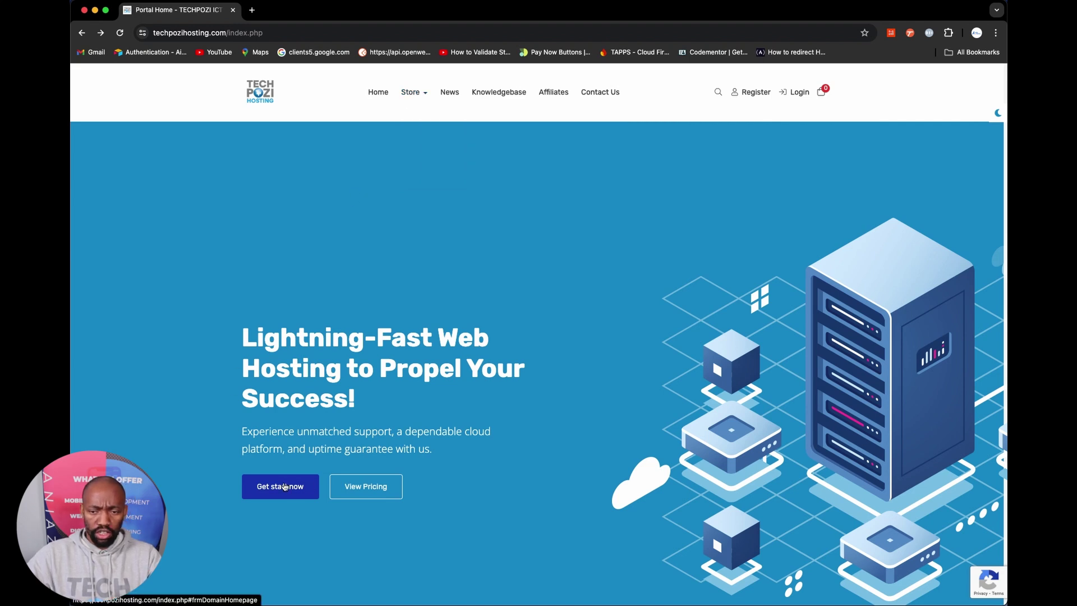
scroll(285, 486, "down", 5)
scroll(281, 484, "down", 5)
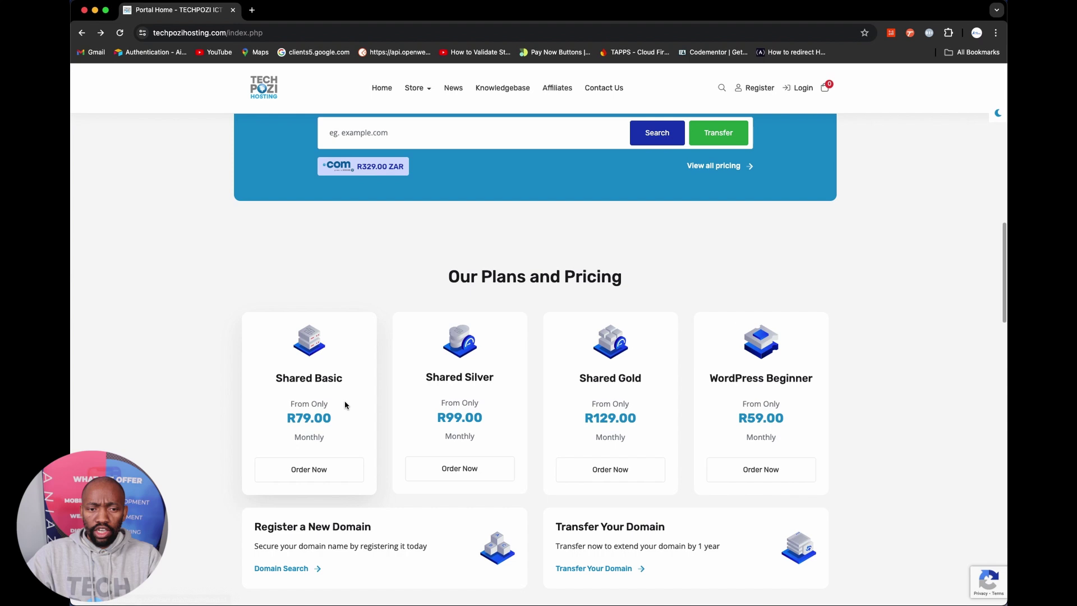
scroll(343, 411, "up", 3)
scroll(568, 292, "down", 1)
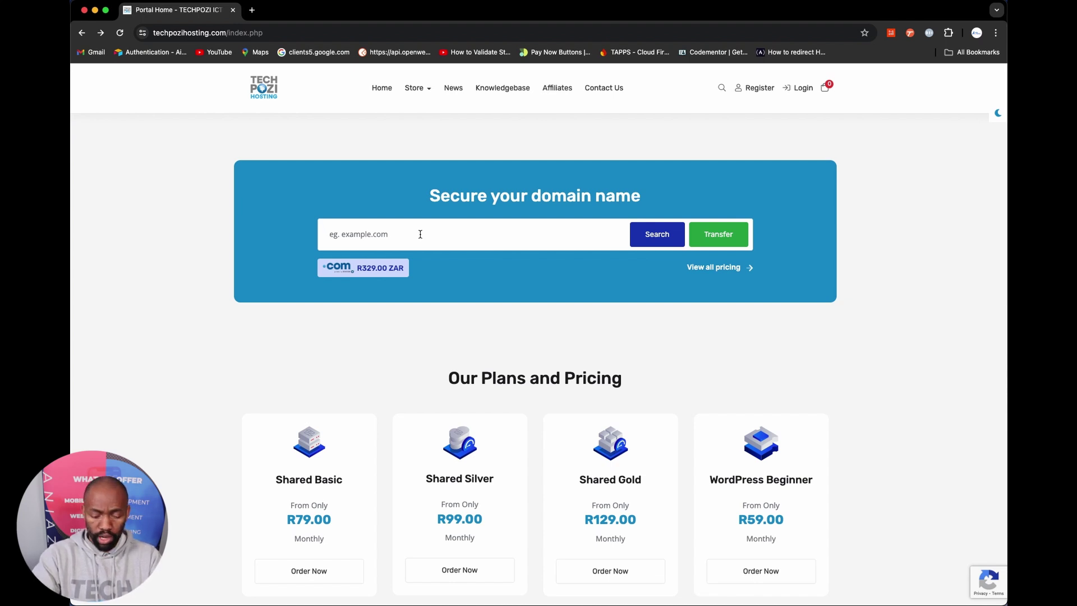
type("ydx")
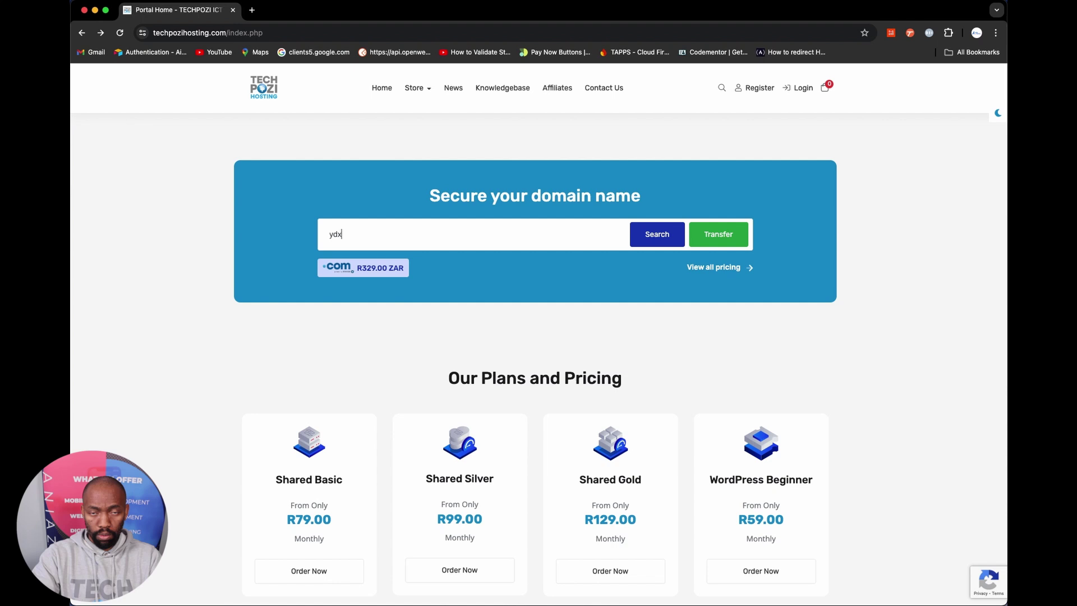
type("tra")
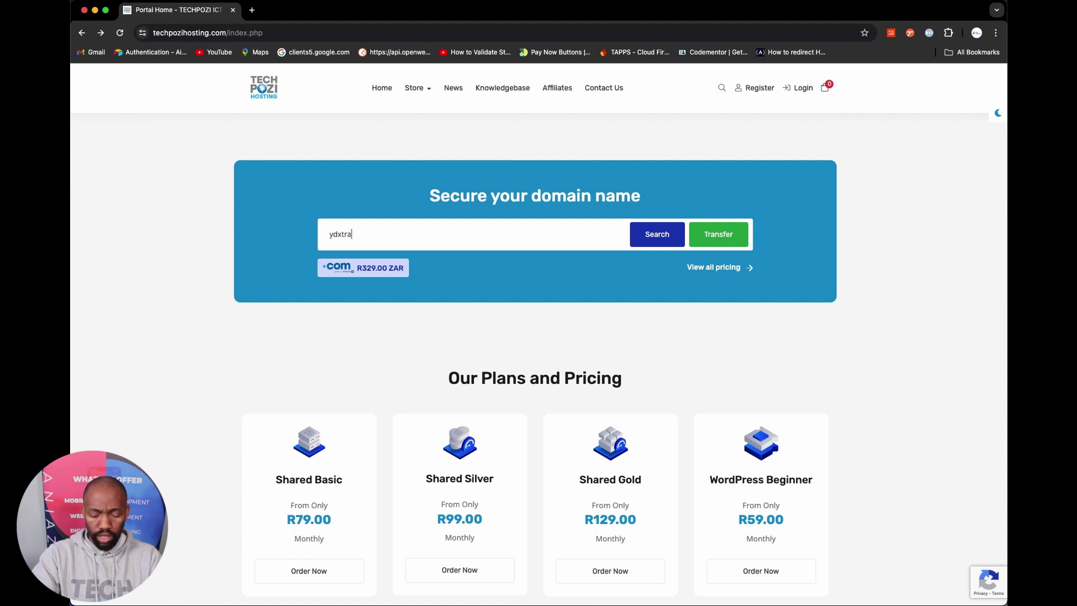
type("g")
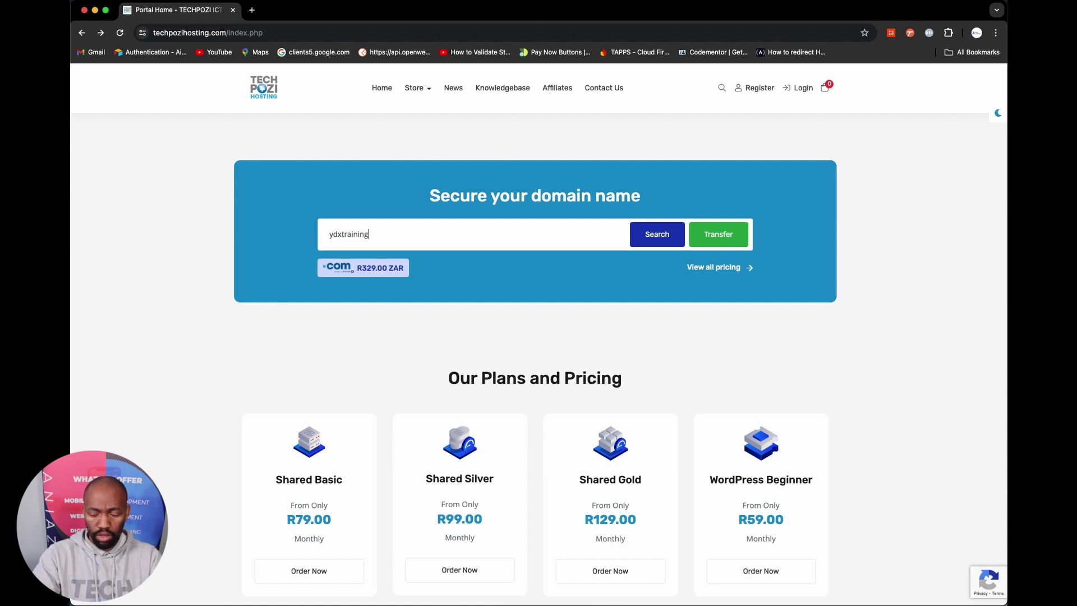
key("BackSpace")
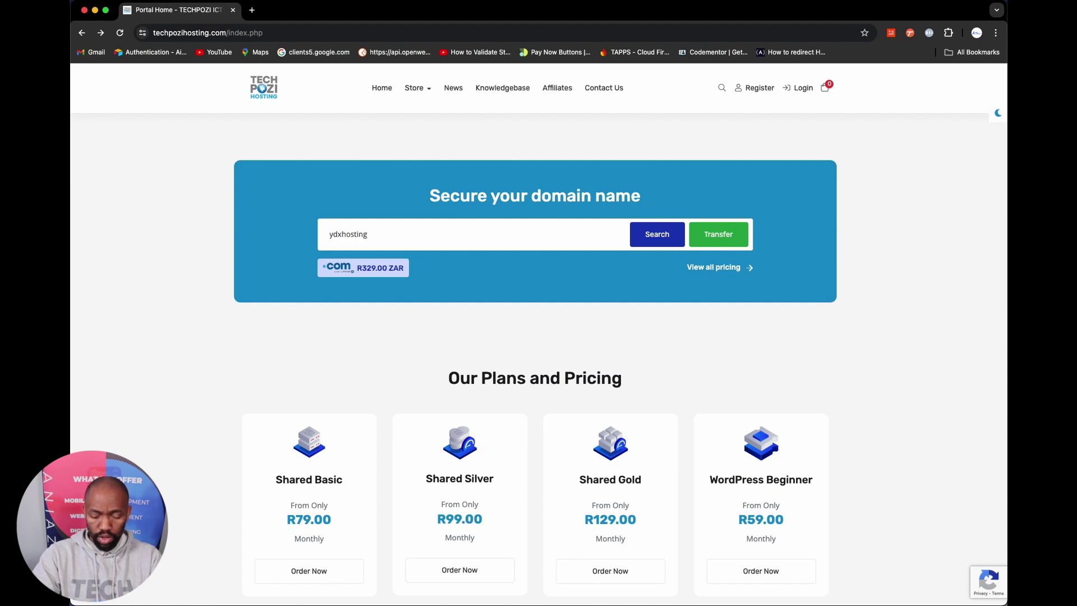
type("a")
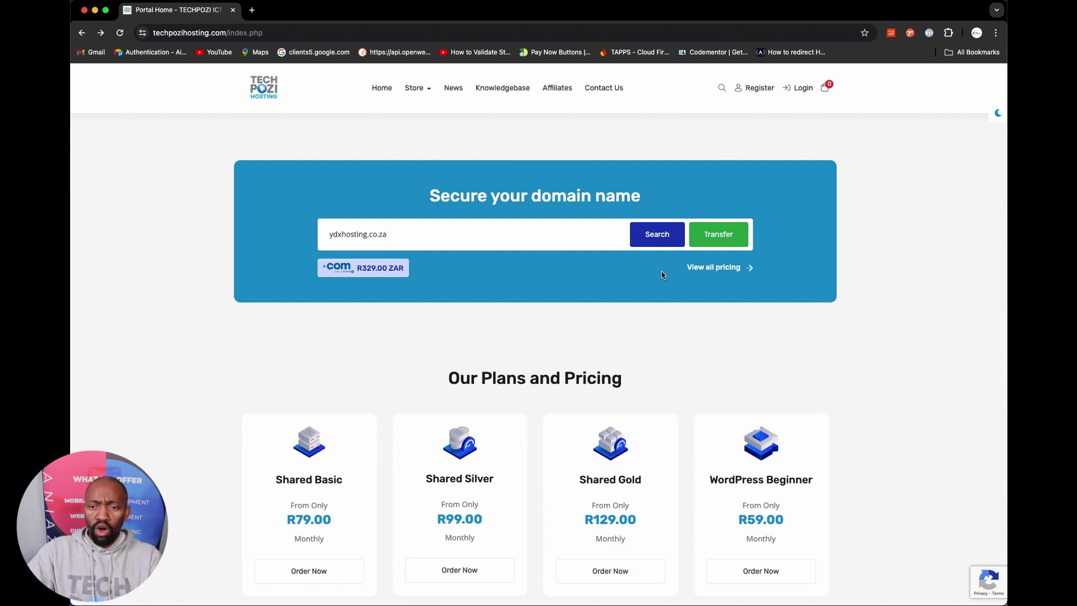
Search ydxhosting.co.za and confirm it is available for R99.99 ZAR.
left_click(656, 241)
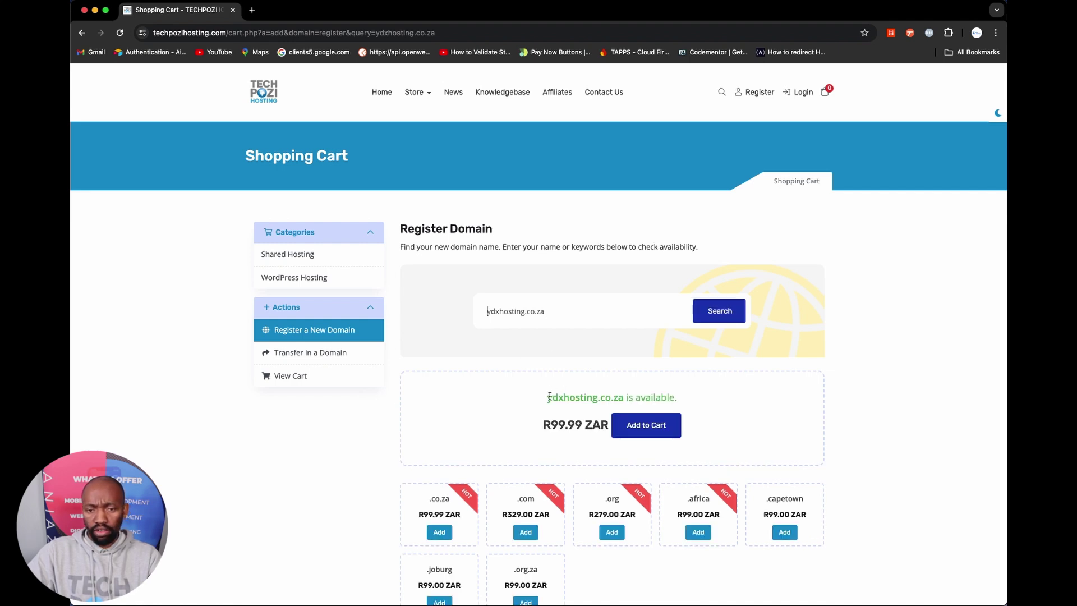
left_click_drag(547, 396, 684, 401)
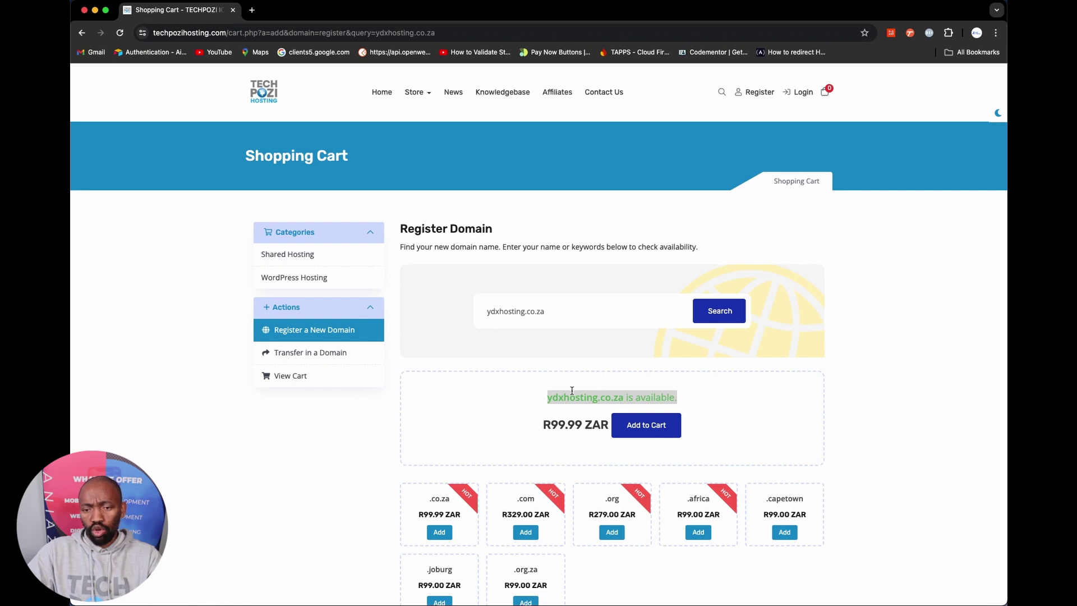
left_click(656, 396)
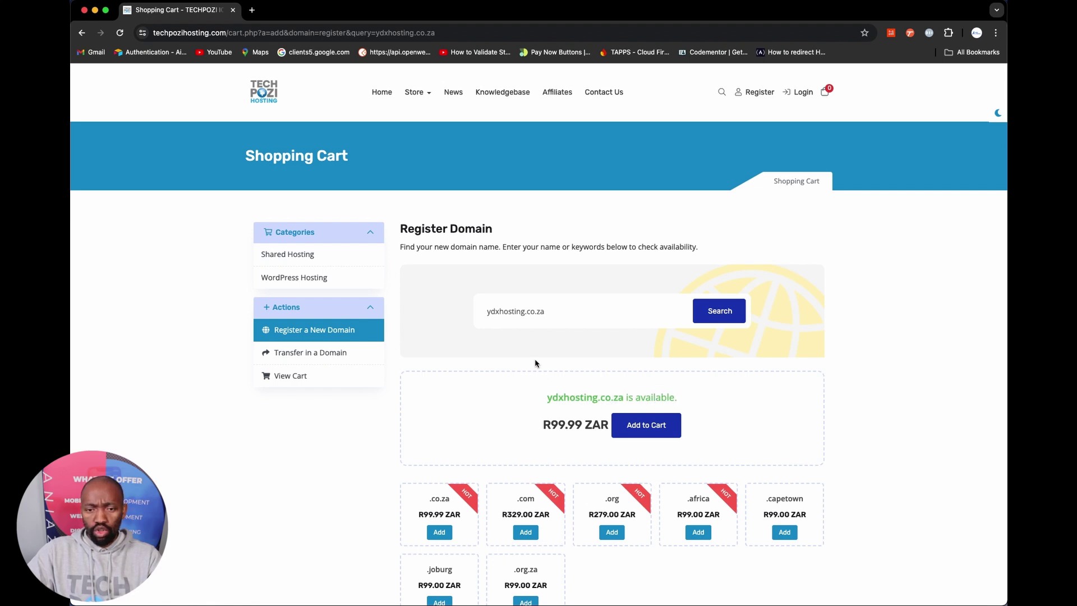
scroll(513, 346, "down", 1)
scroll(514, 345, "down", 3)
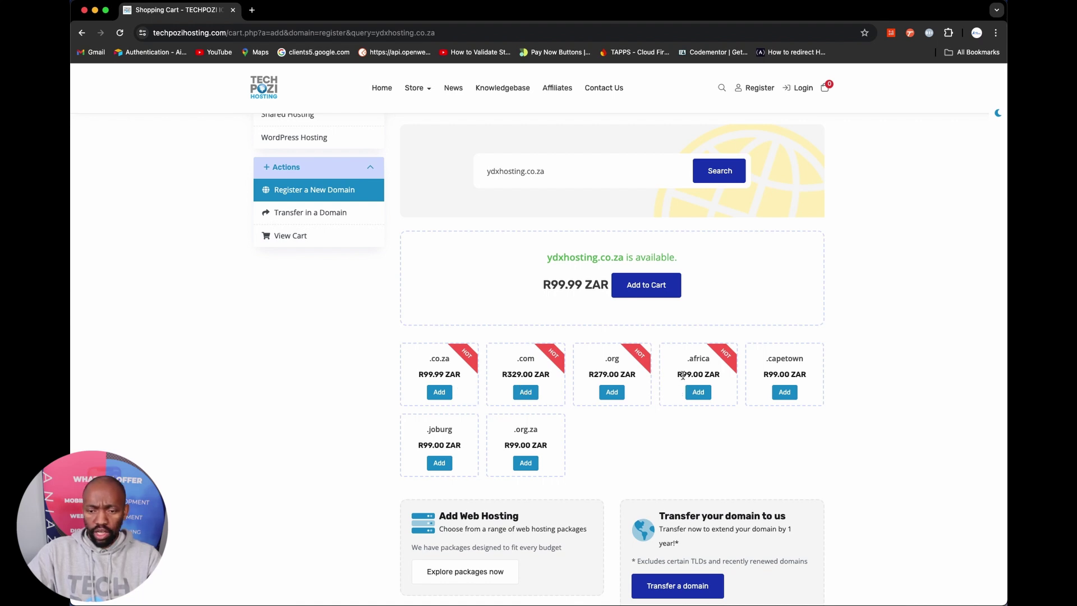
scroll(684, 390, "up", 2)
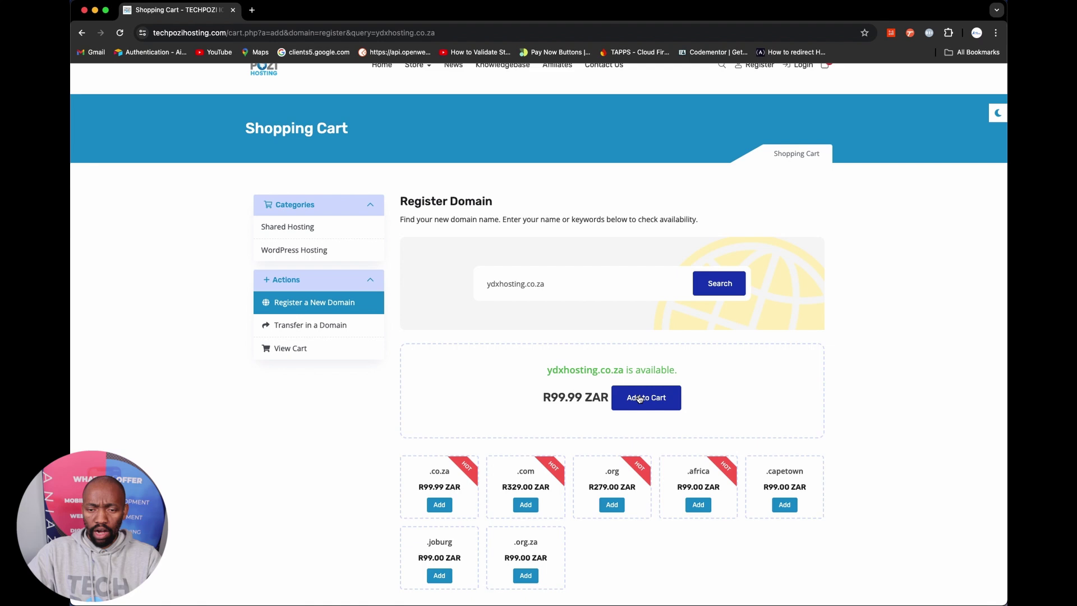
Add ydxhosting.co.za to the cart, check out and choose to add hosting for it.
left_click(640, 399)
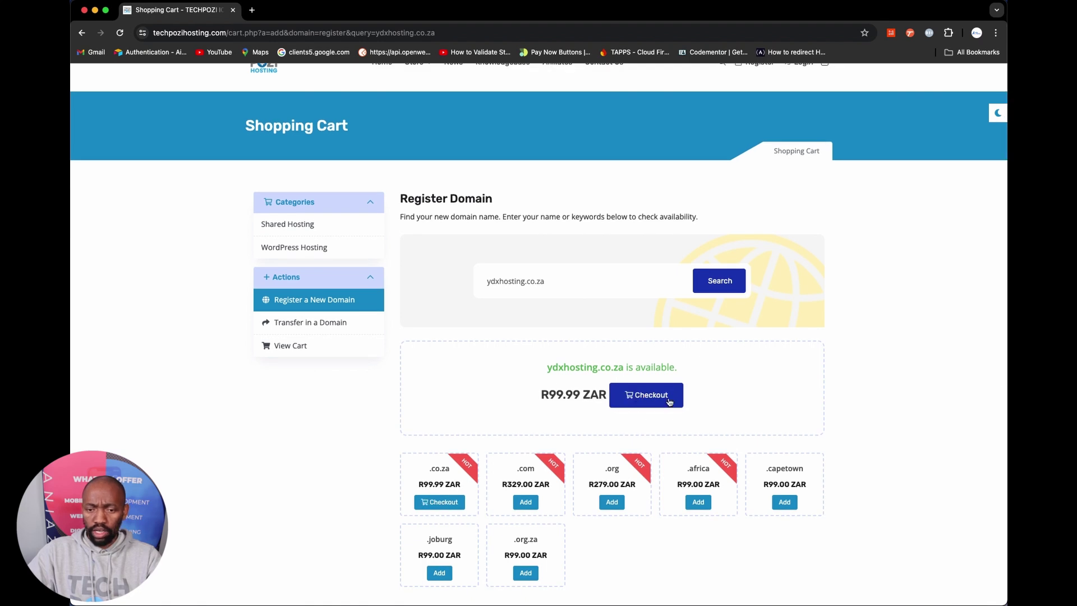
left_click(655, 401)
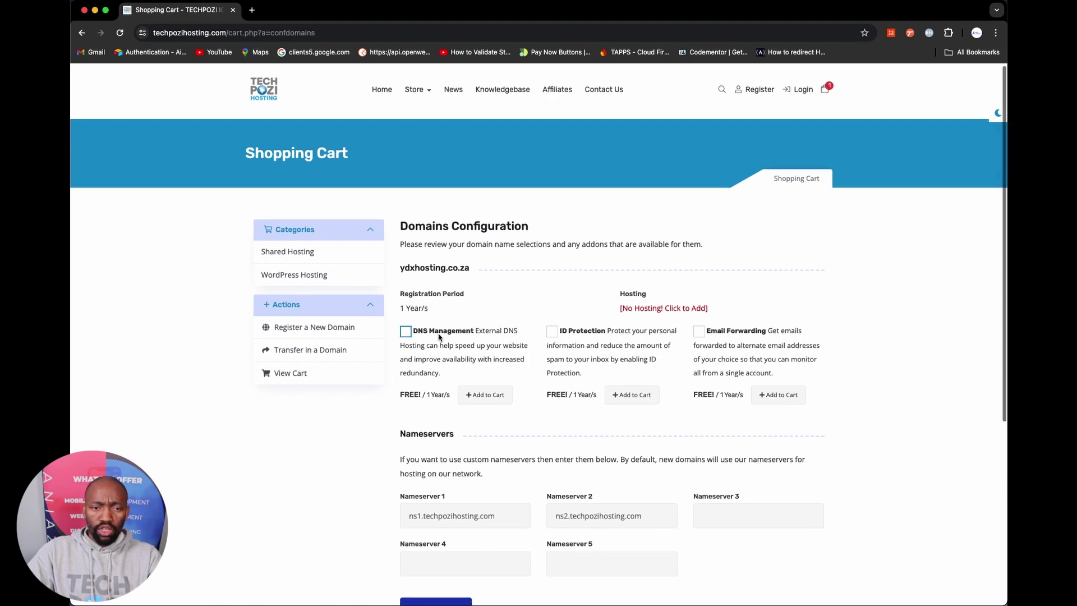
scroll(472, 336, "down", 1)
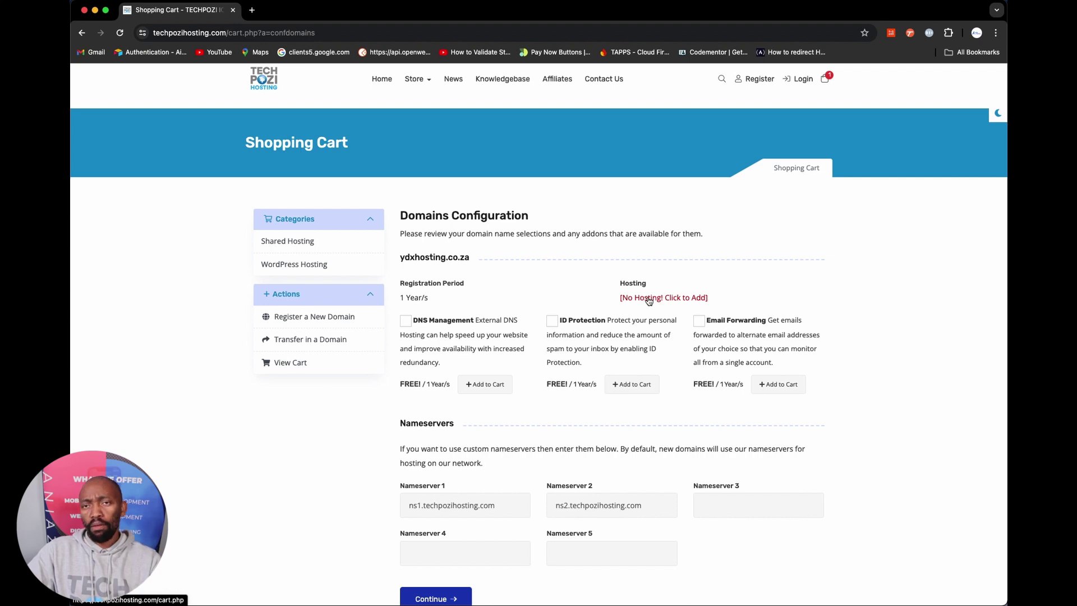
scroll(648, 300, "down", 1)
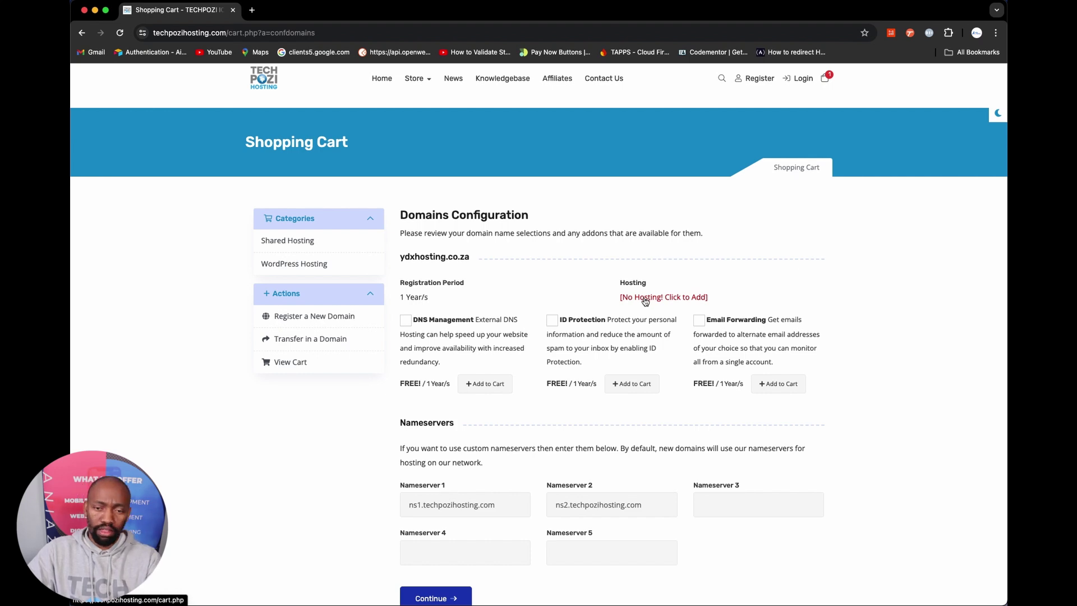
left_click(646, 298)
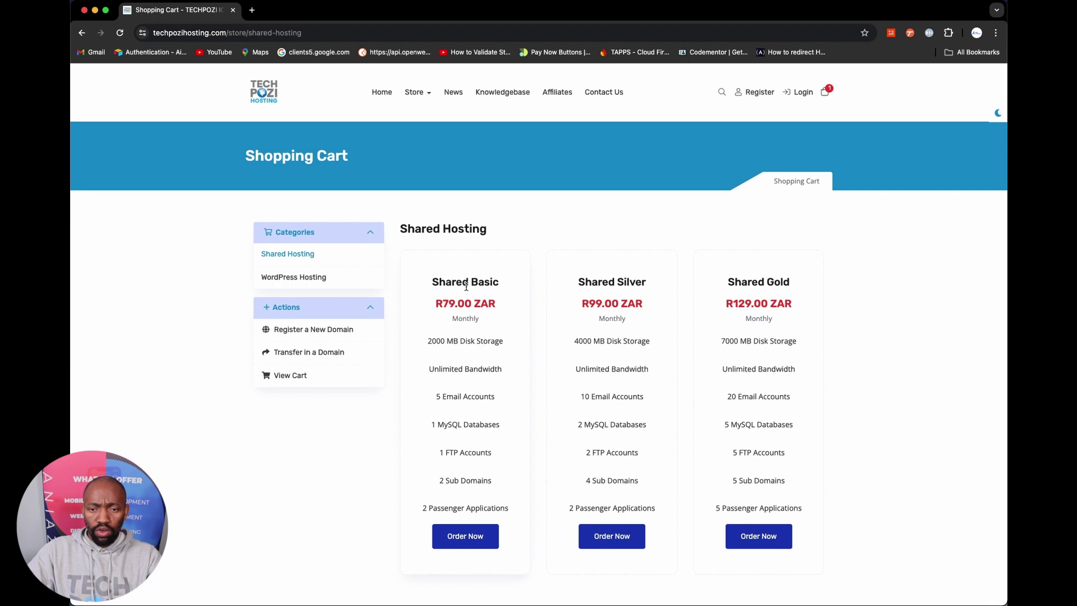
scroll(589, 294, "down", 2)
scroll(589, 293, "up", 1)
scroll(590, 291, "up", 1)
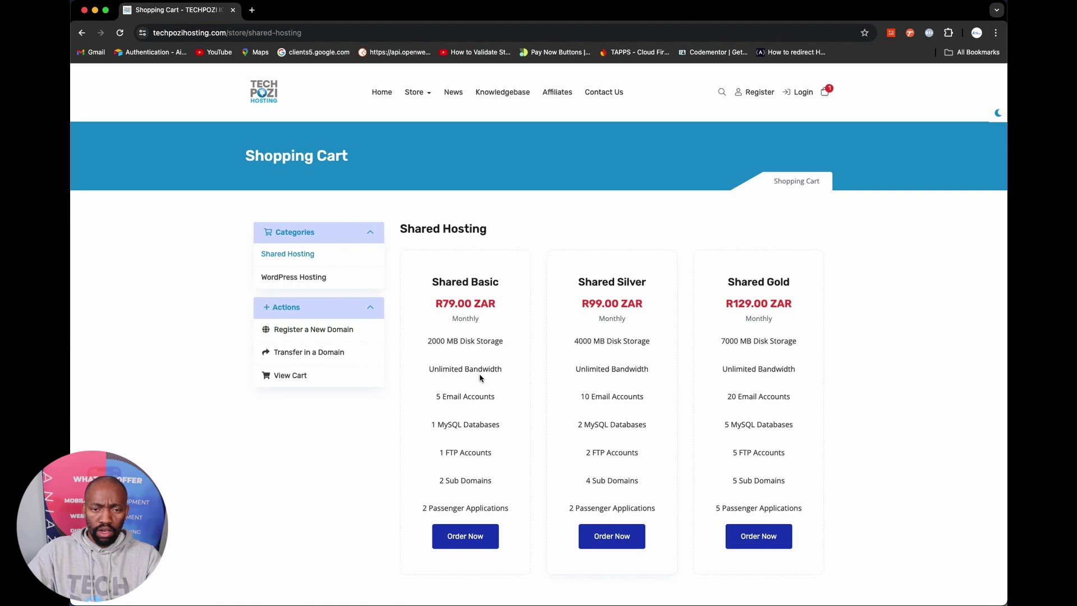
Order the Shared Basic hosting plan.
left_click(463, 534)
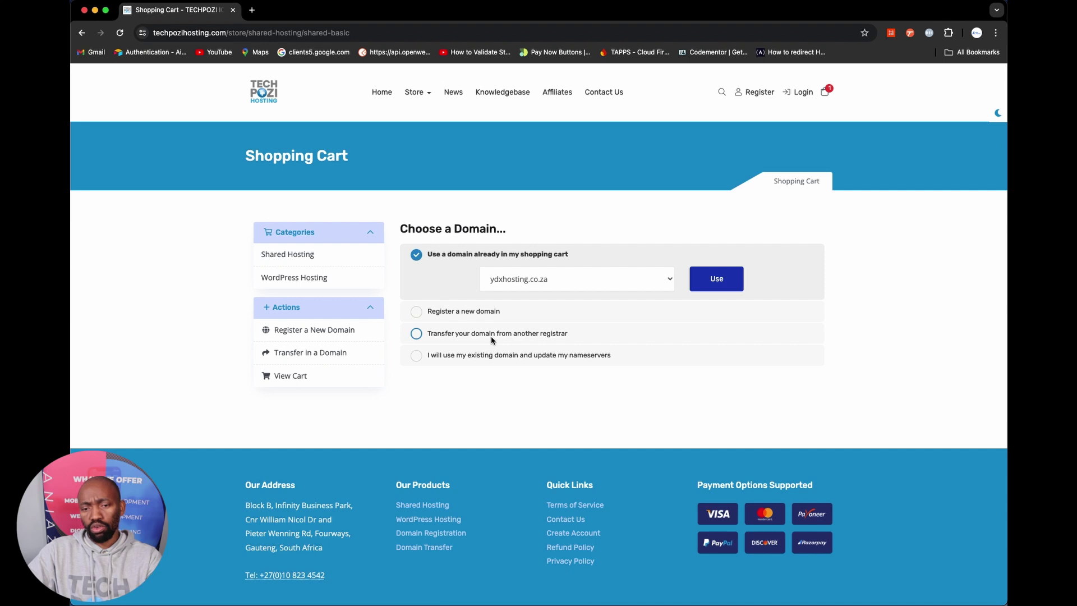
Use ydxhosting.co.za for Shared Basic on the R789.00 ZAR annual cycle and continue.
left_click(705, 281)
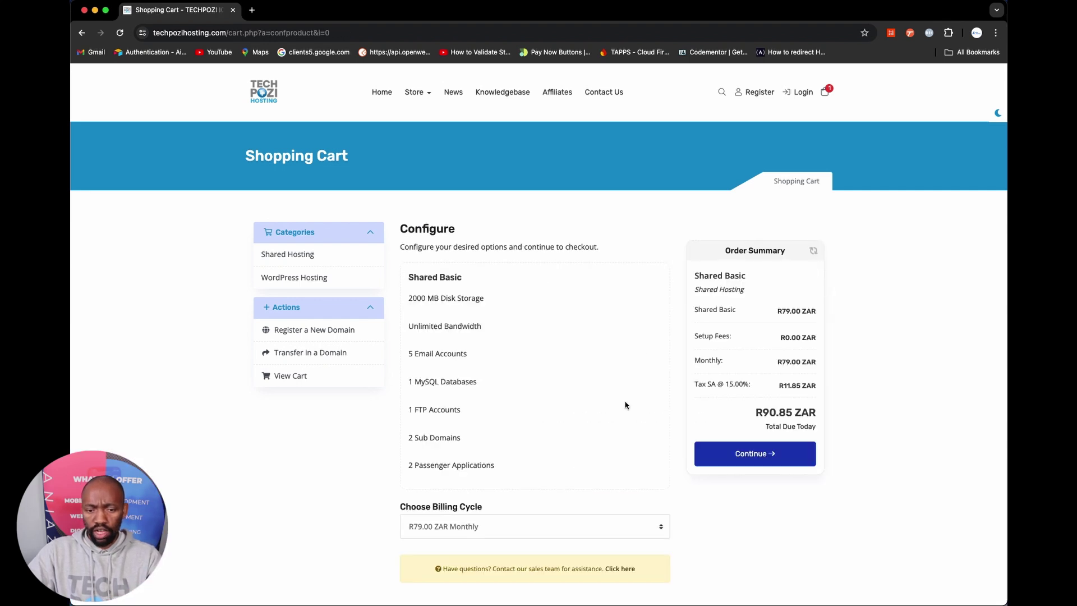
scroll(622, 404, "down", 3)
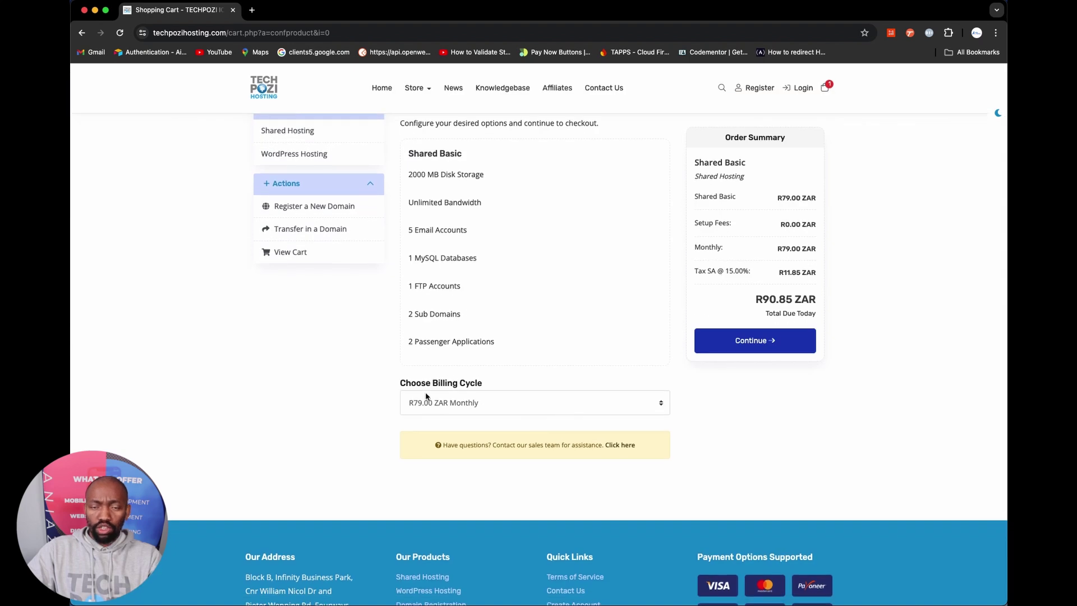
left_click(497, 403)
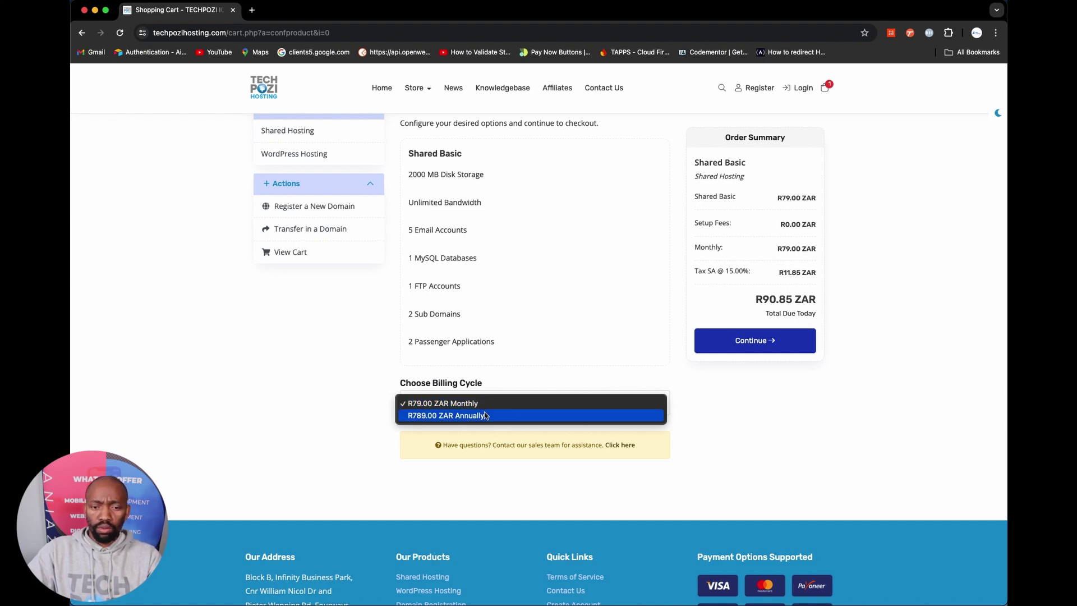
left_click(485, 415)
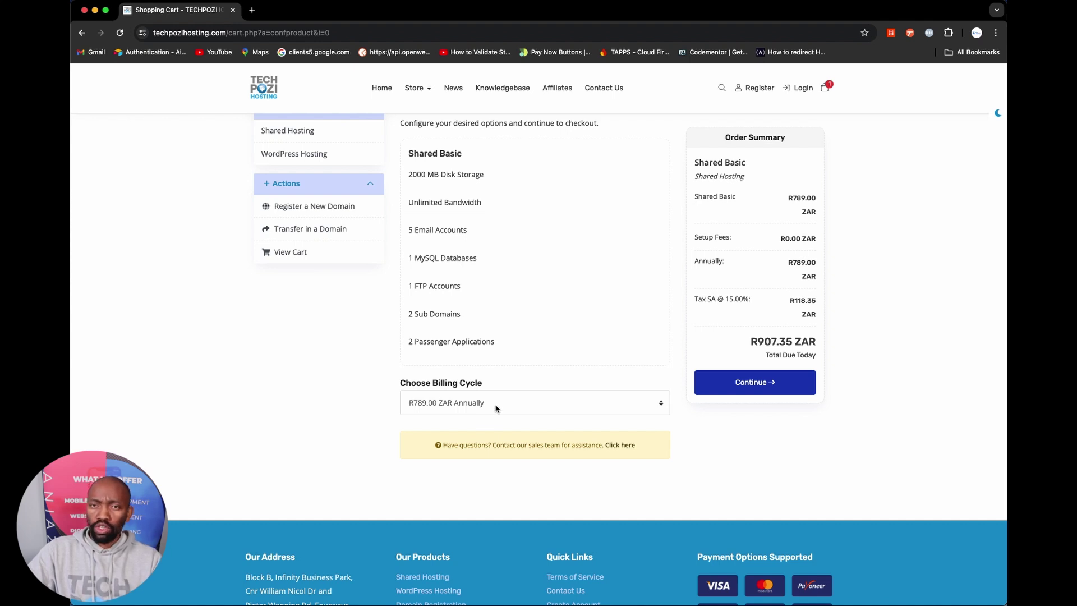
left_click(496, 408)
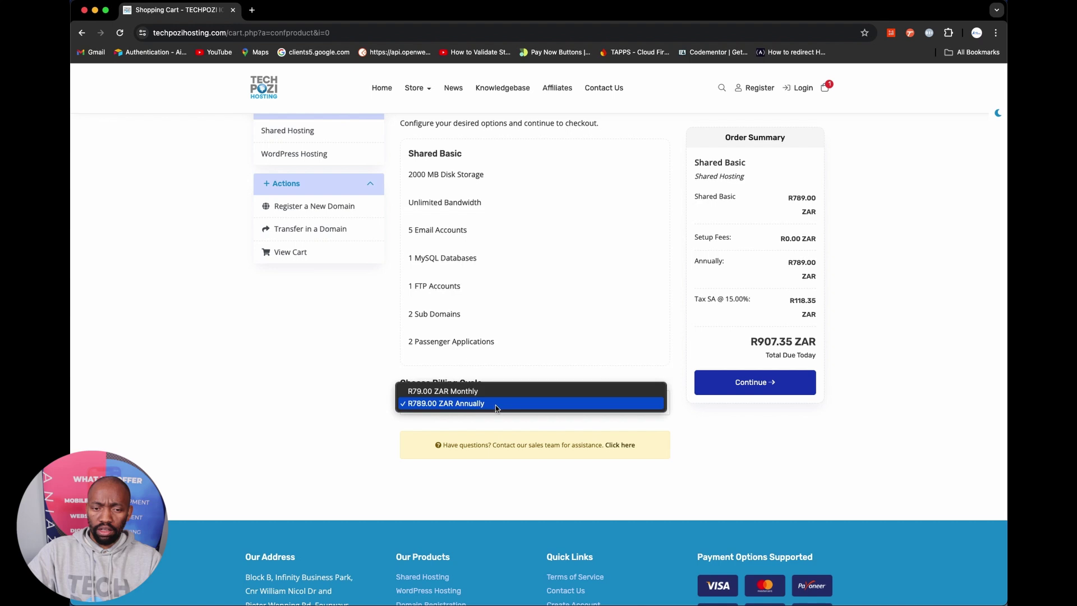
left_click(493, 402)
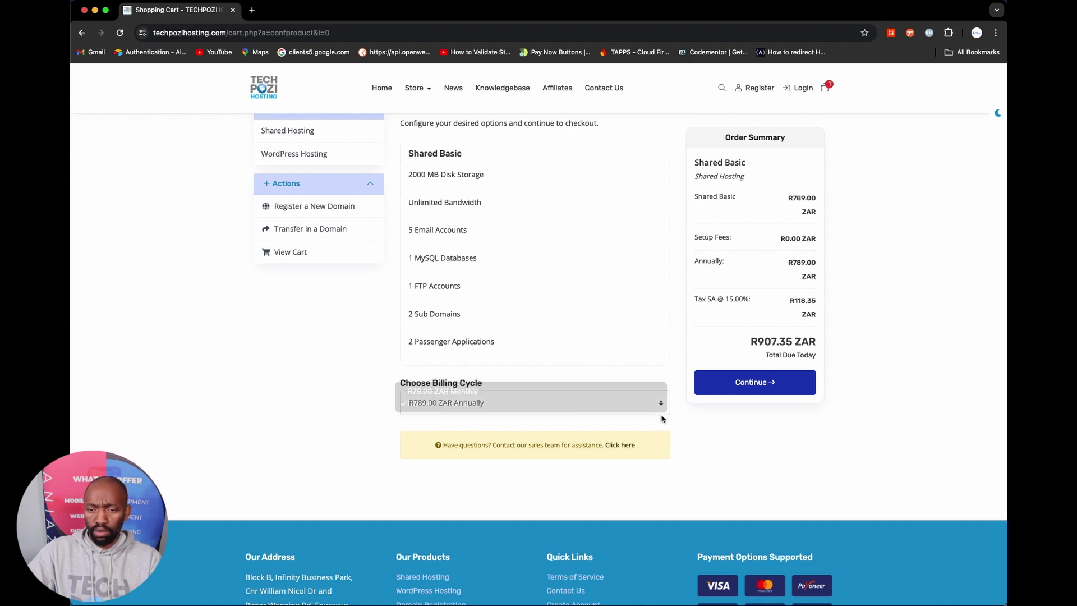
scroll(621, 407, "up", 2)
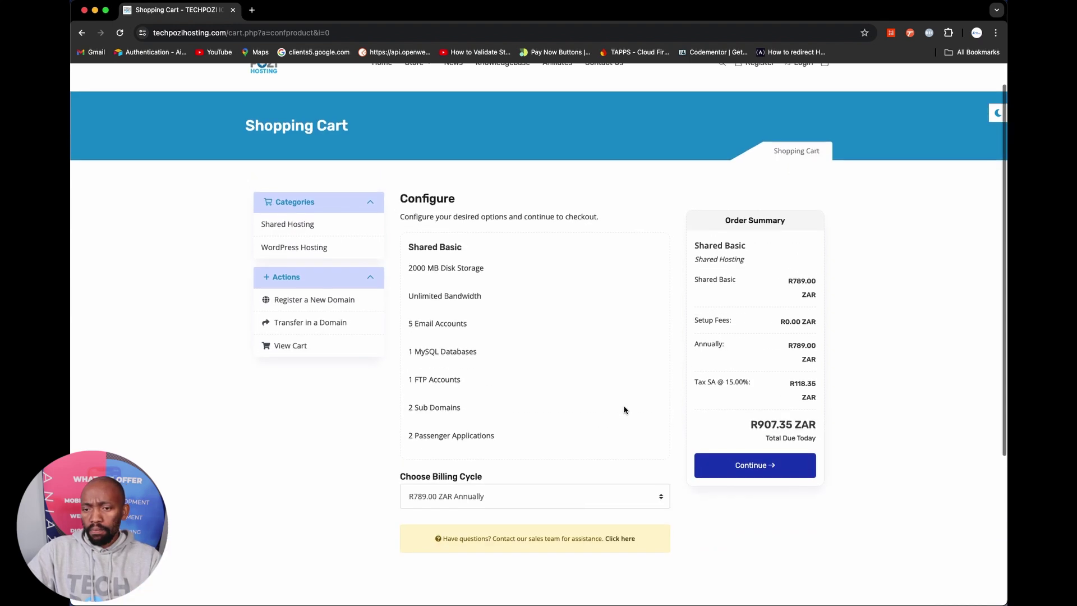
left_click(759, 467)
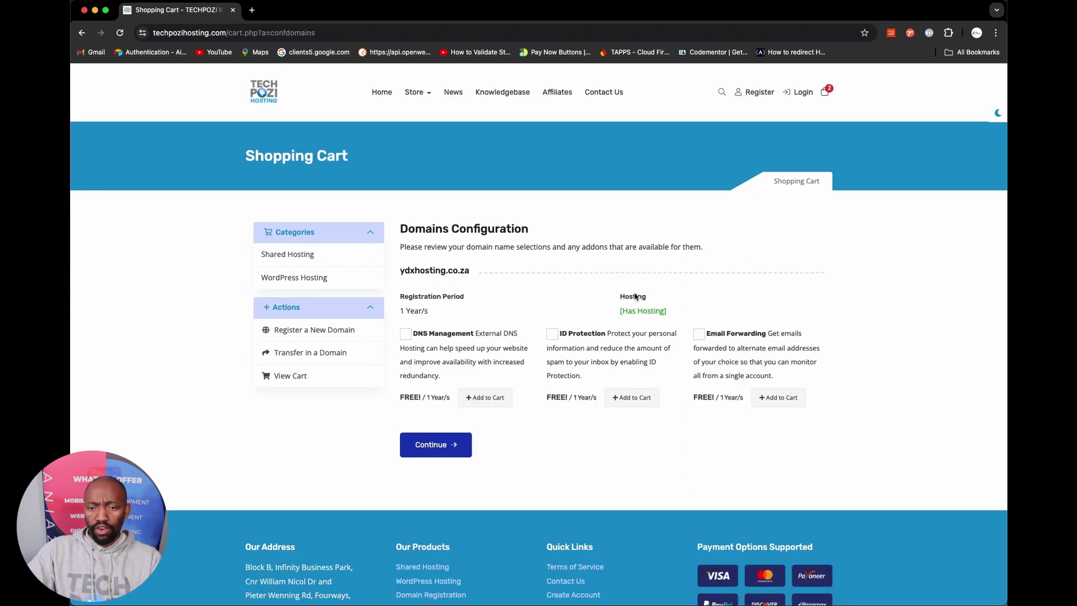
scroll(640, 307, "down", 1)
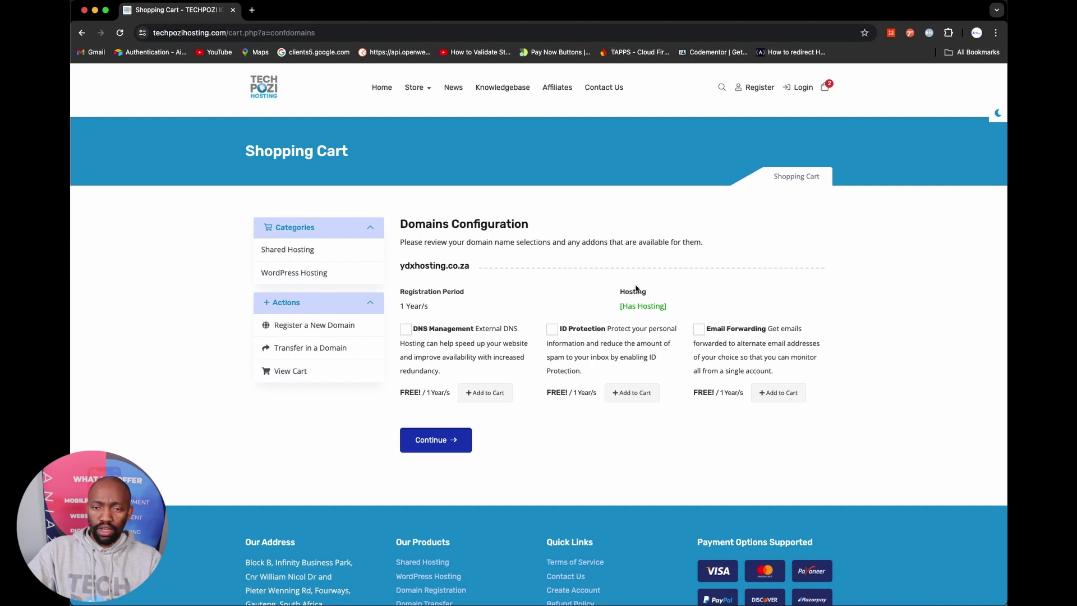
Add DNS Management and ID Protection to the ydxhosting.co.za domain.
left_click(407, 330)
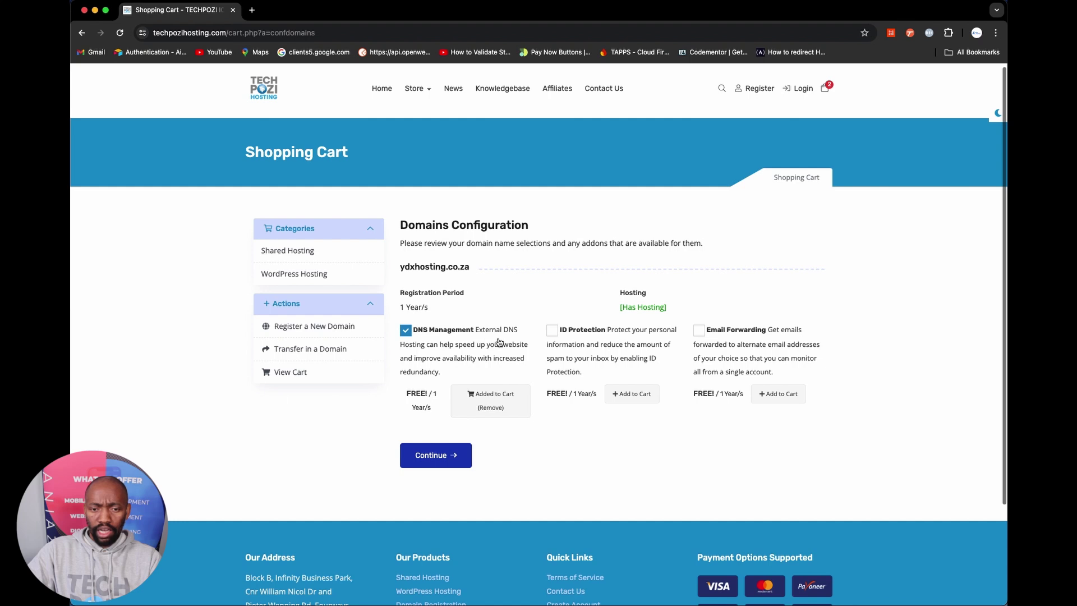
left_click(553, 331)
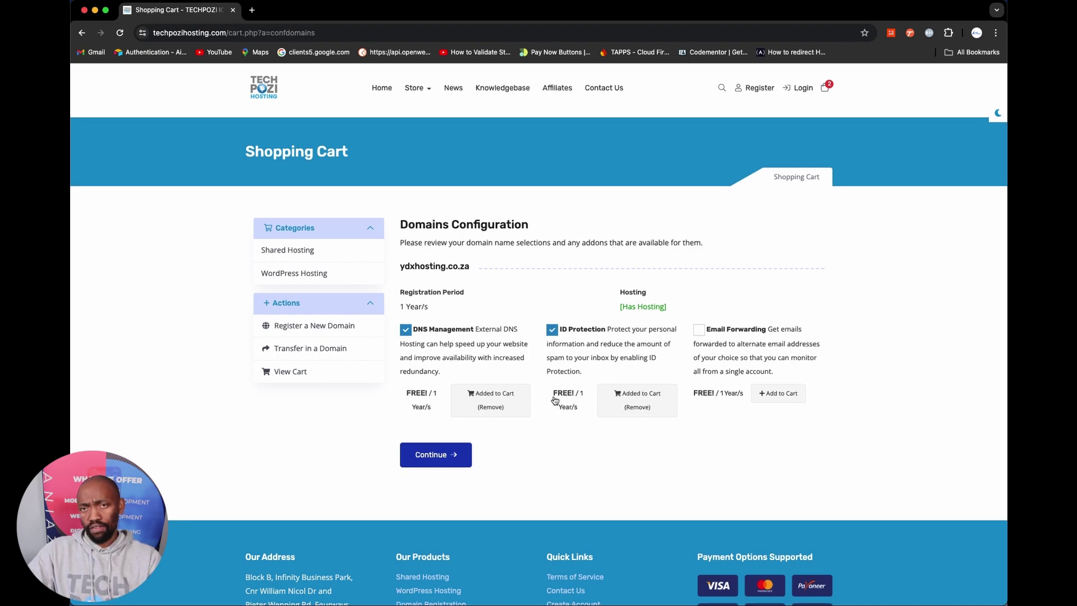
scroll(542, 405, "down", 1)
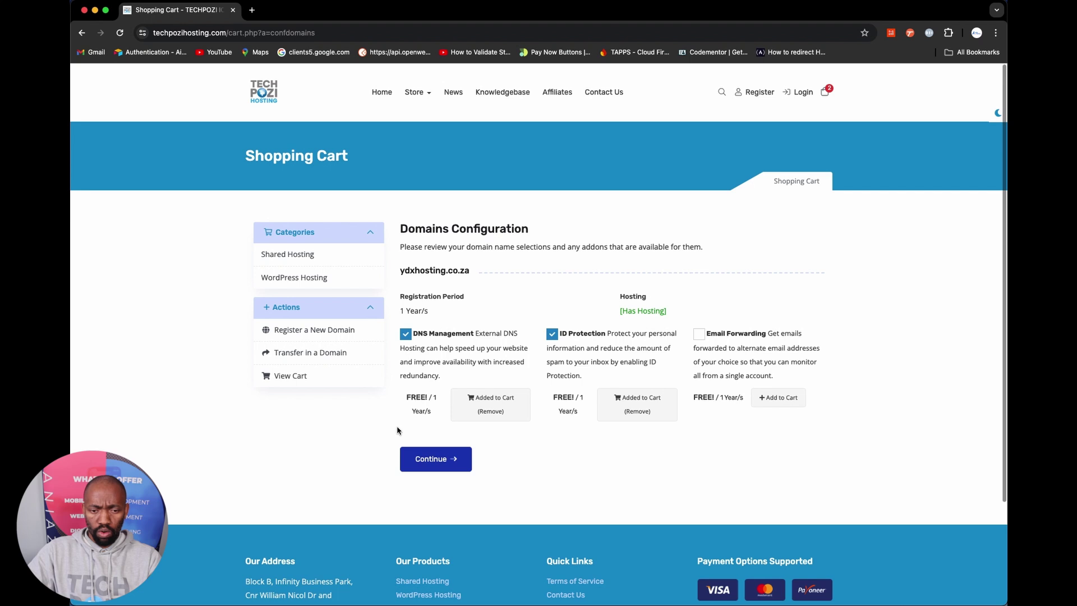
Review the cart and apply promo code TPZHOST100, giving no discount on R1,022.34 ZAR.
left_click(439, 463)
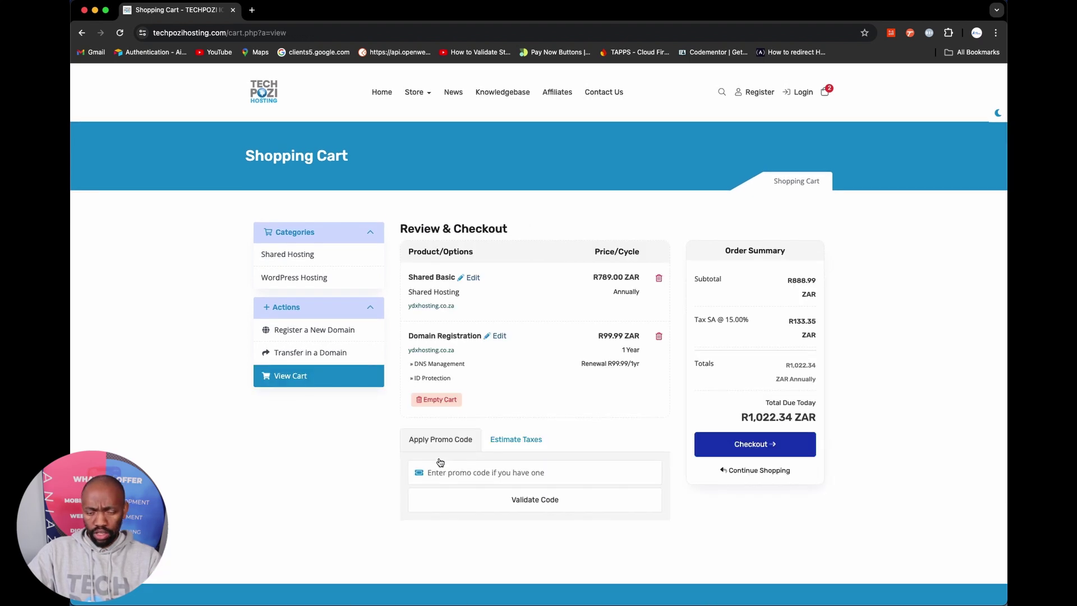
scroll(427, 387, "down", 1)
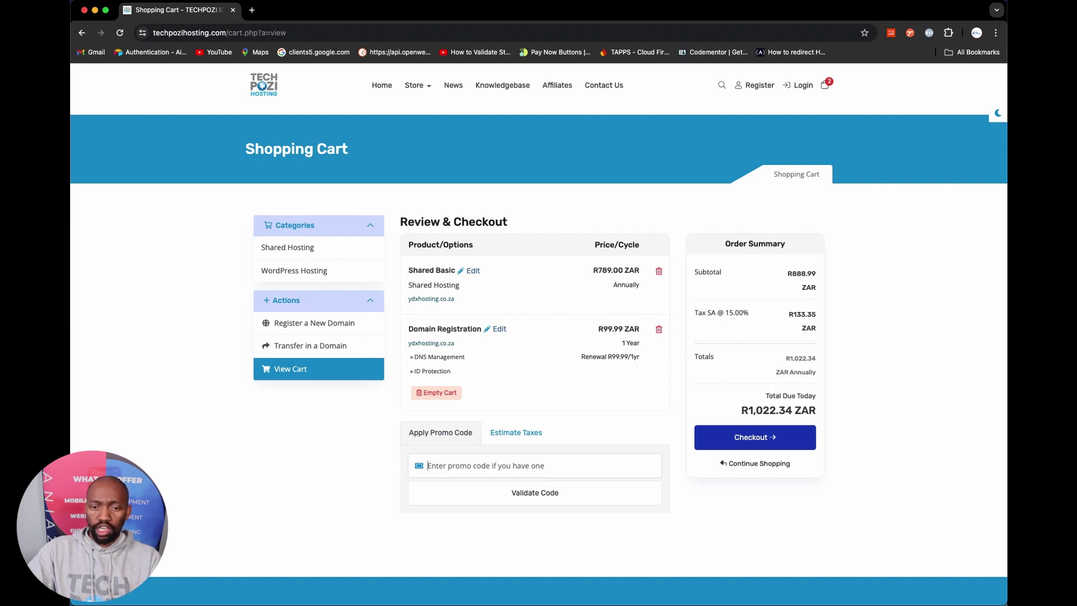
key("super+Tab")
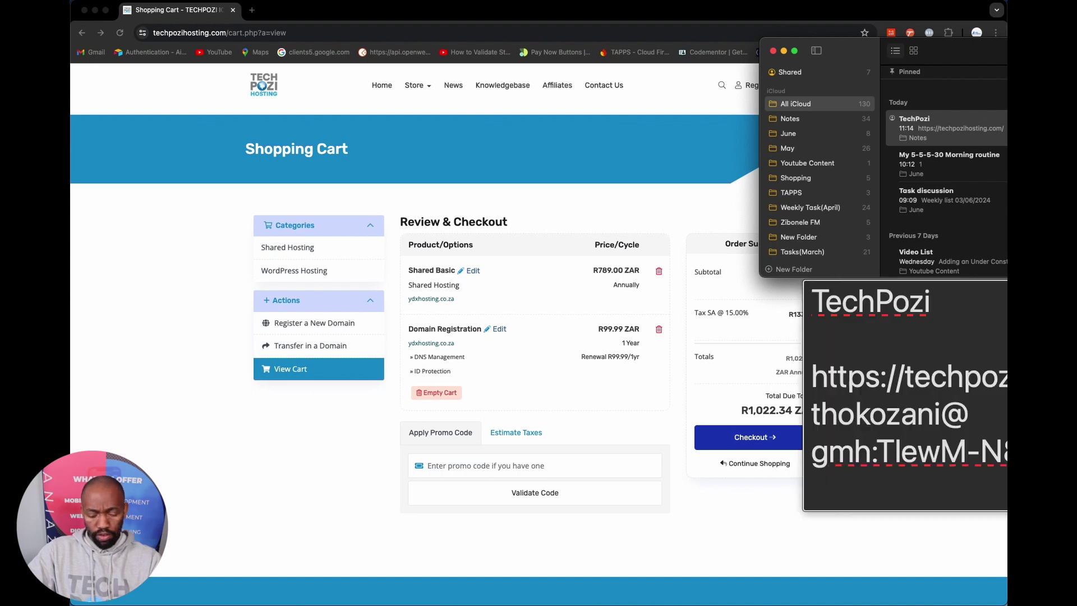
left_click(870, 315)
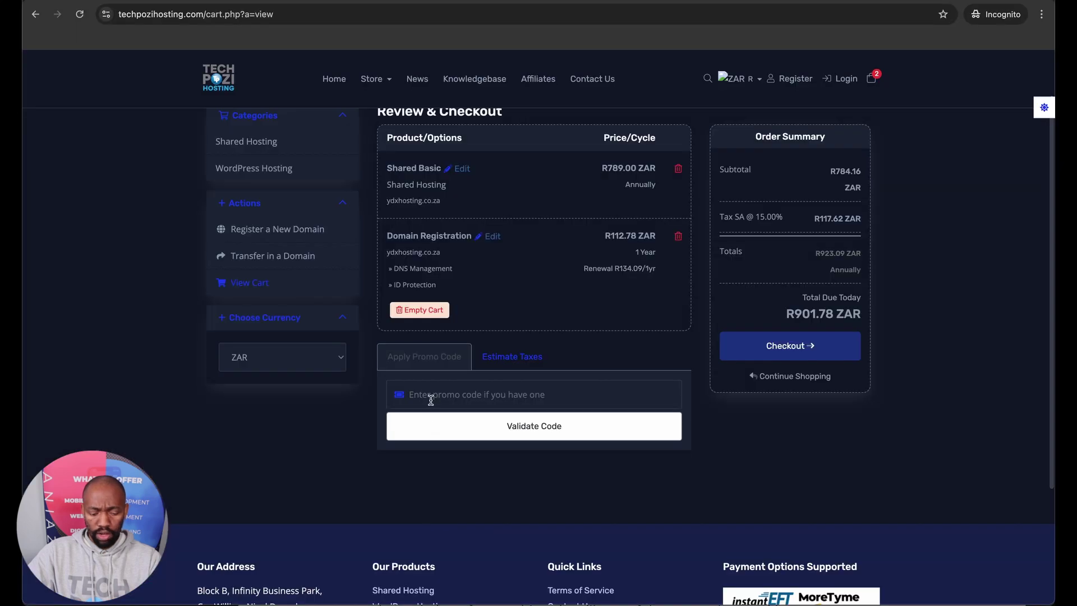
left_click(430, 401)
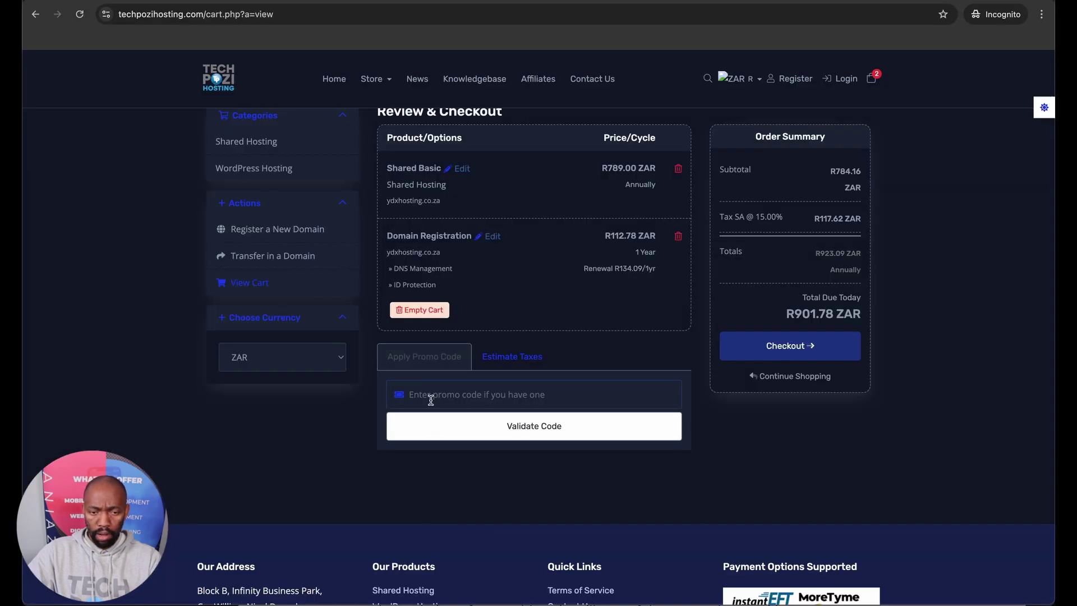
type("TPZYDX1000")
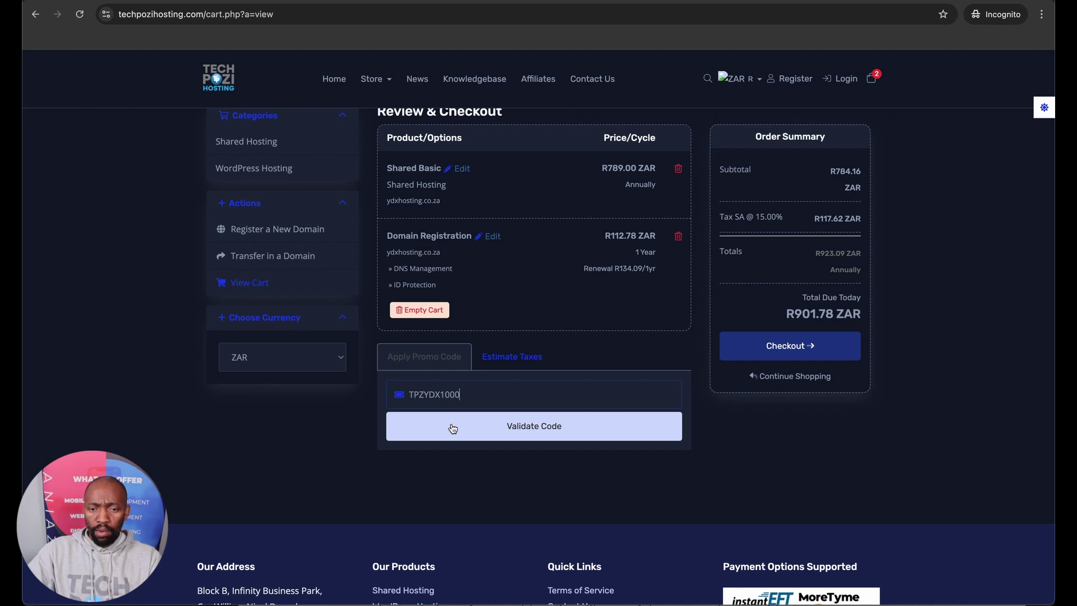
left_click(452, 428)
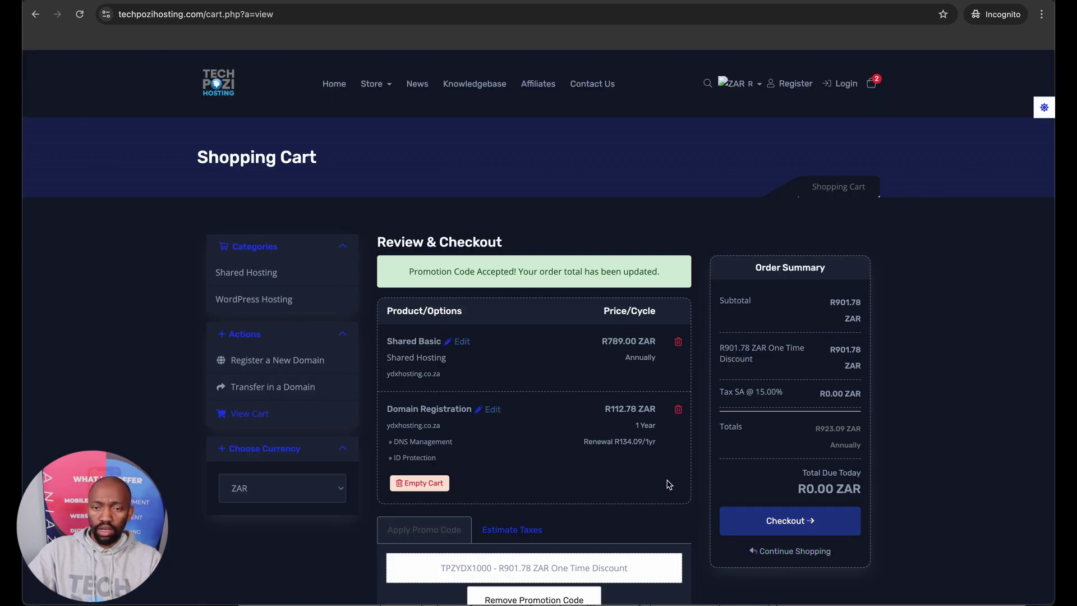
scroll(791, 527, "down", 1)
scroll(791, 526, "down", 3)
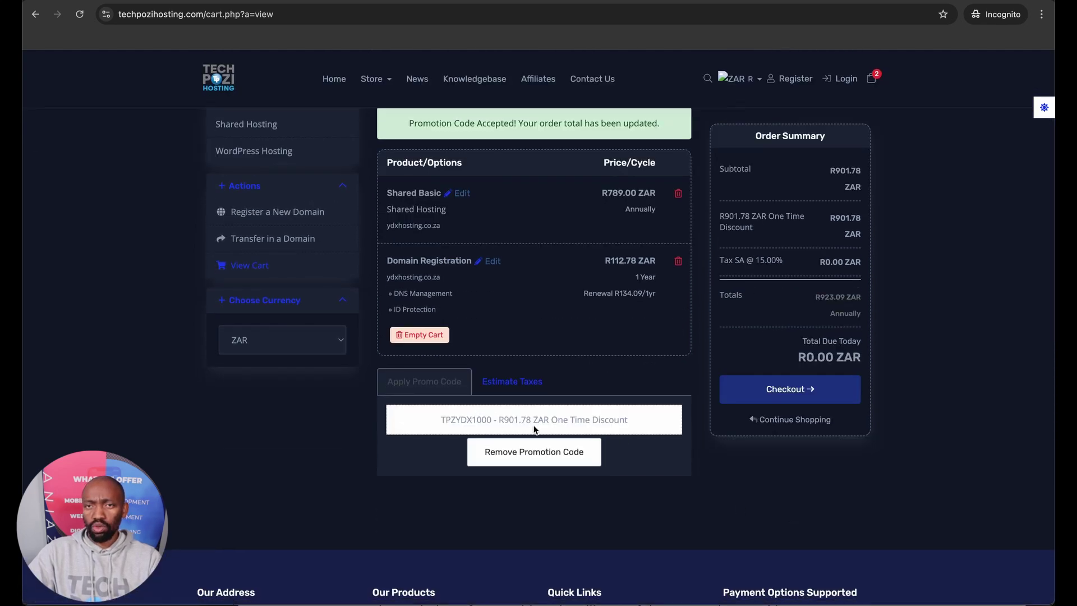
scroll(547, 419, "up", 1)
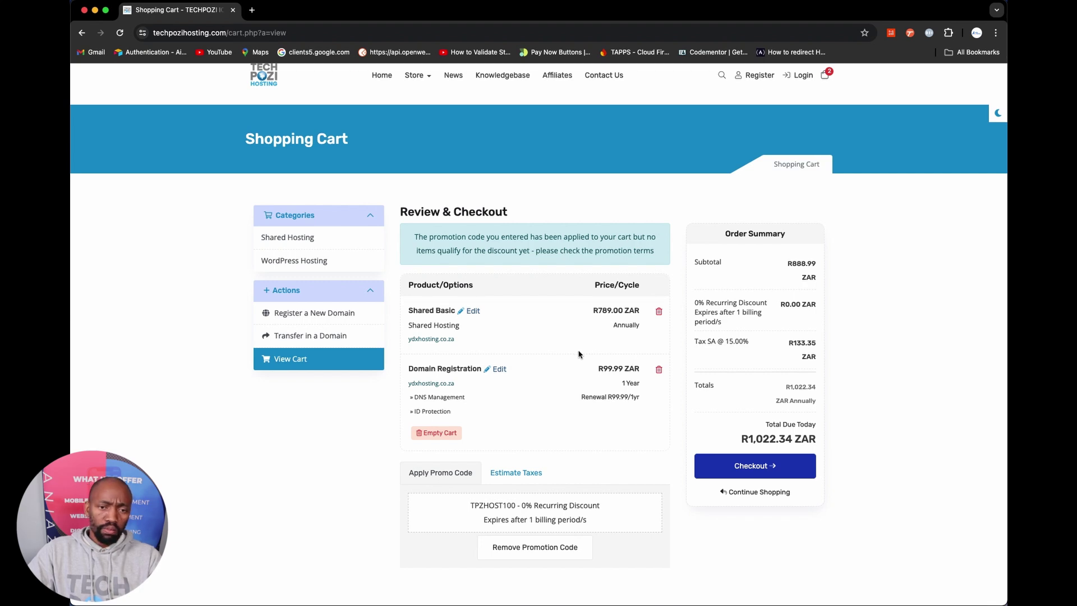
scroll(768, 464, "down", 1)
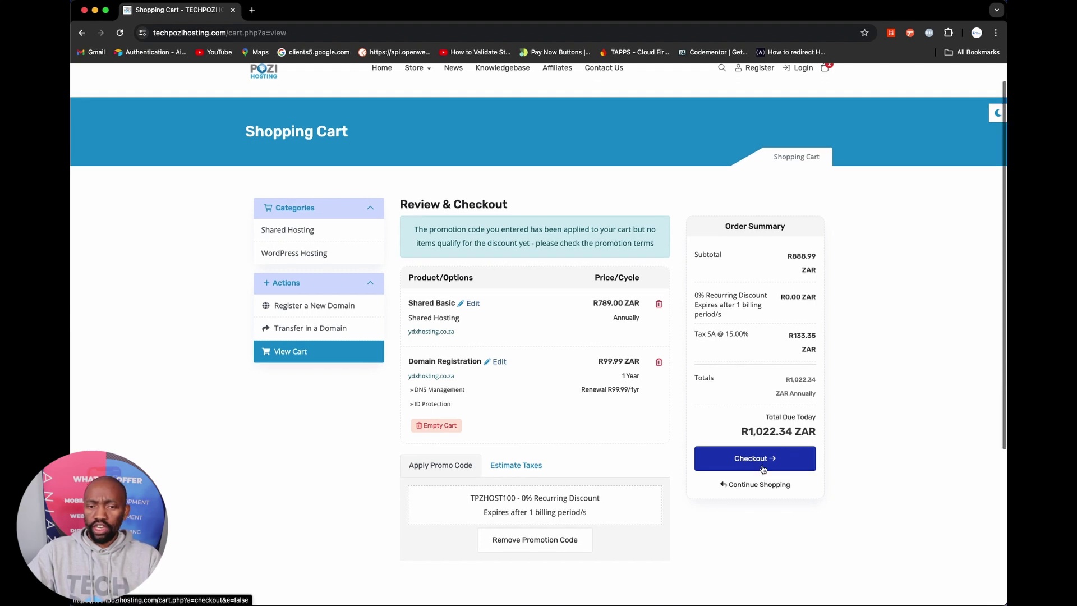
Proceed to checkout and look through the personal details form.
left_click(757, 461)
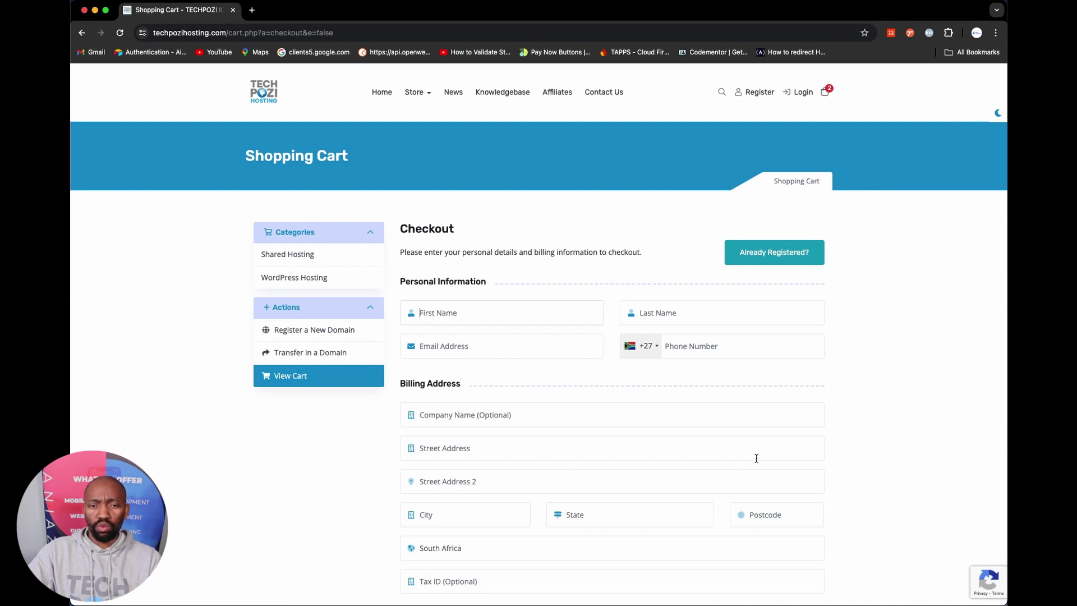
scroll(455, 315, "down", 1)
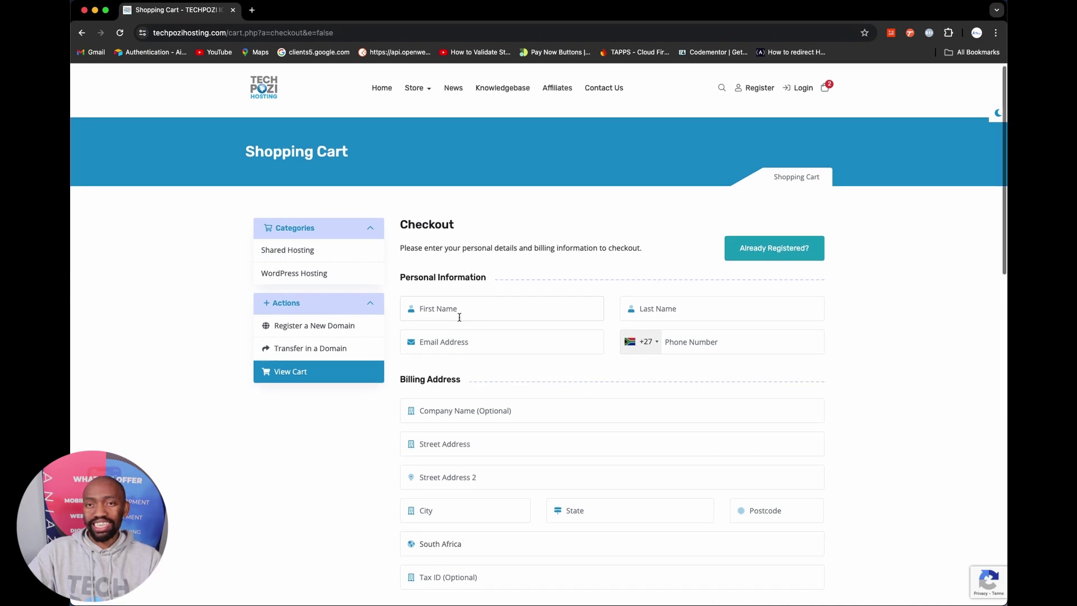
left_click(440, 297)
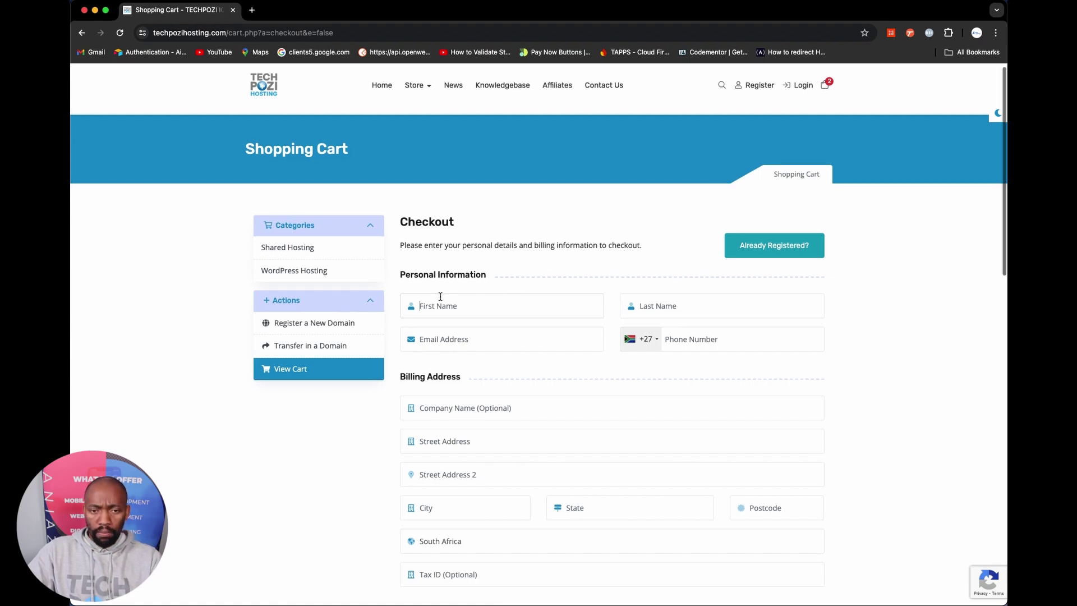
scroll(440, 297, "down", 3)
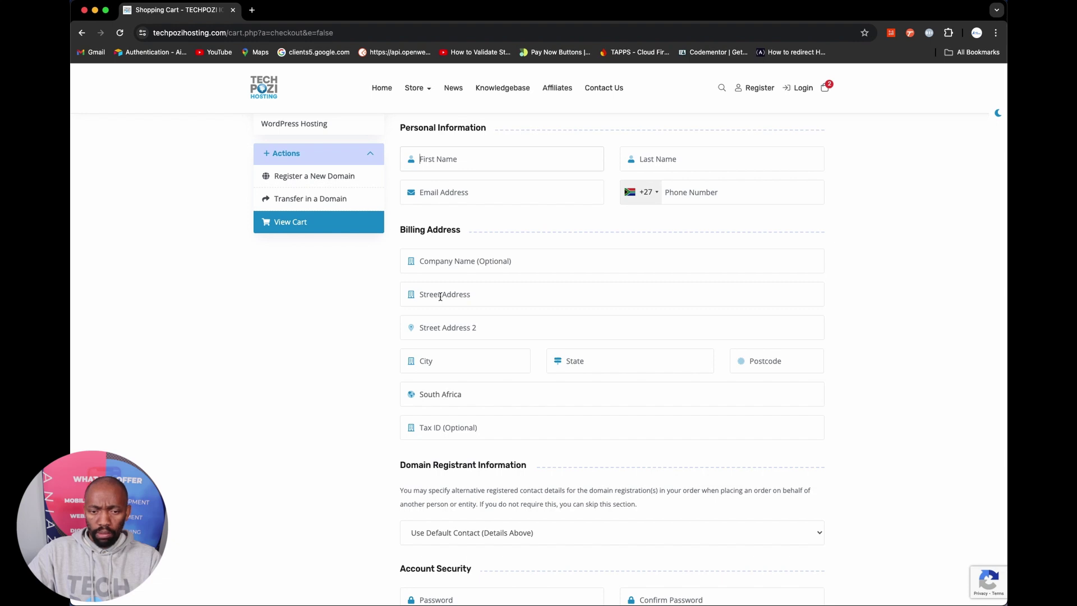
scroll(439, 297, "down", 5)
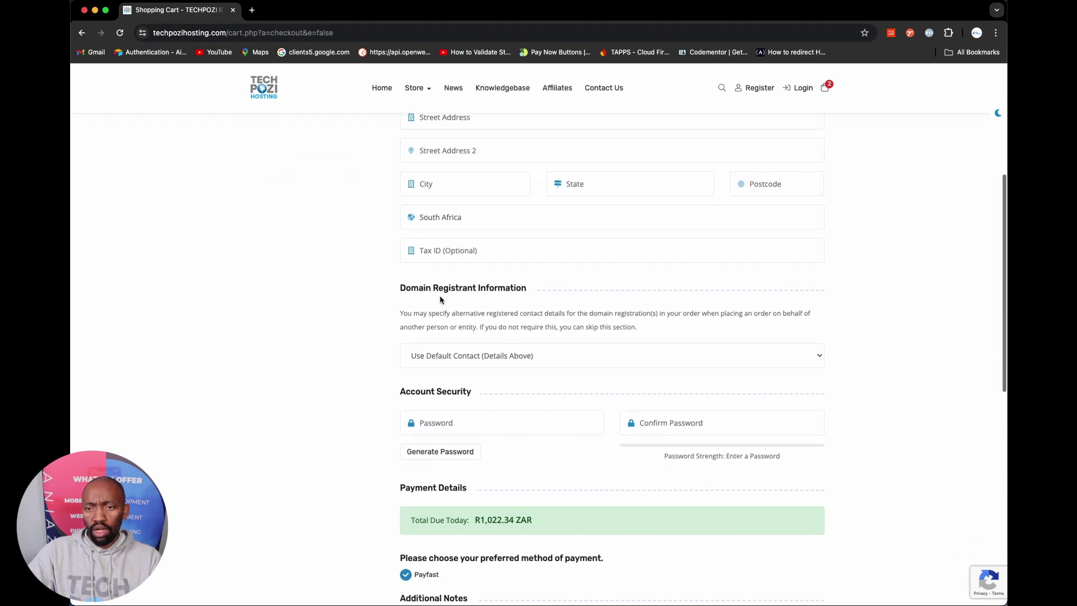
scroll(439, 297, "up", 3)
scroll(440, 298, "up", 5)
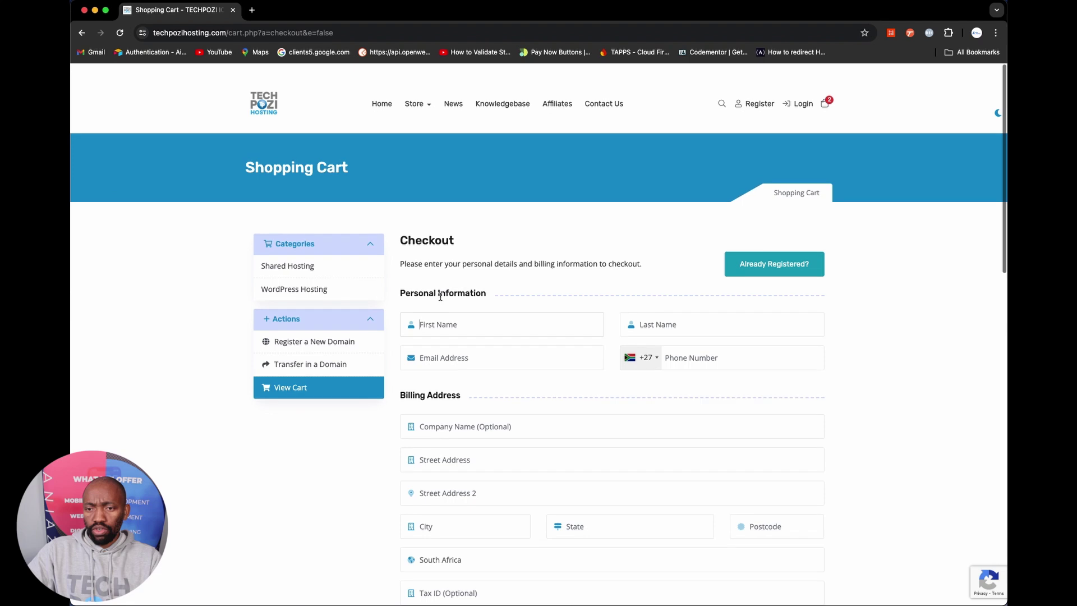
scroll(455, 330, "down", 3)
scroll(456, 330, "down", 2)
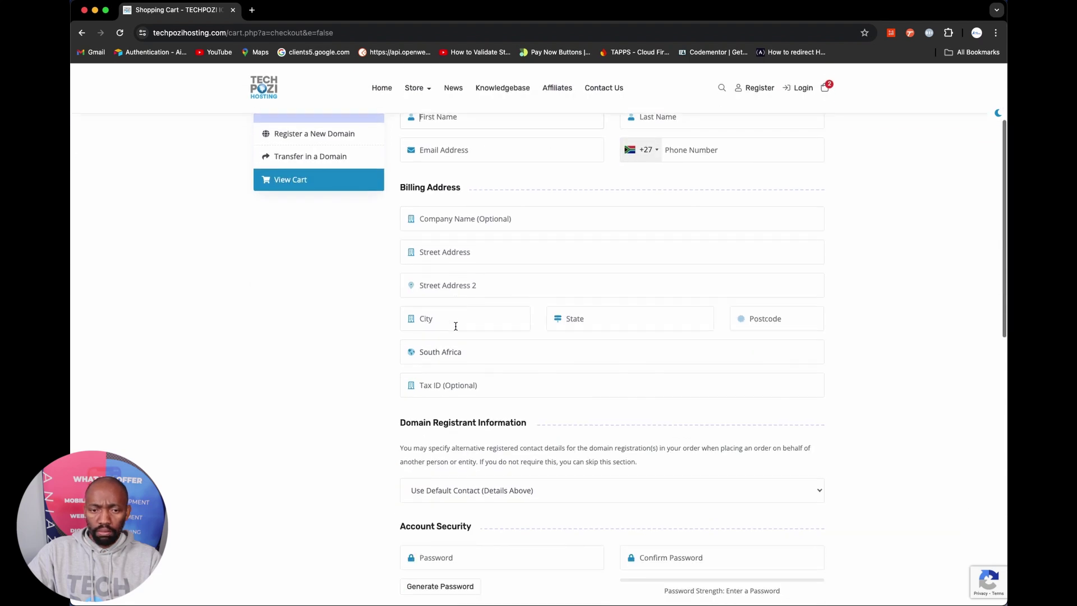
scroll(456, 330, "down", 1)
scroll(455, 328, "down", 2)
scroll(455, 328, "down", 5)
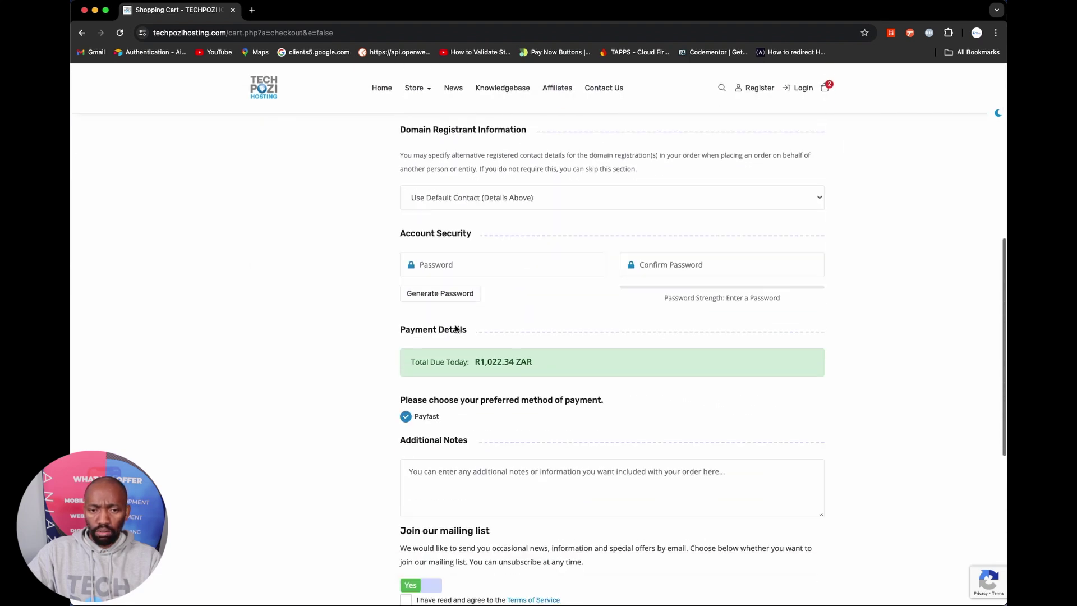
scroll(455, 327, "down", 3)
scroll(456, 325, "up", 2)
scroll(455, 325, "up", 10)
left_click(503, 313)
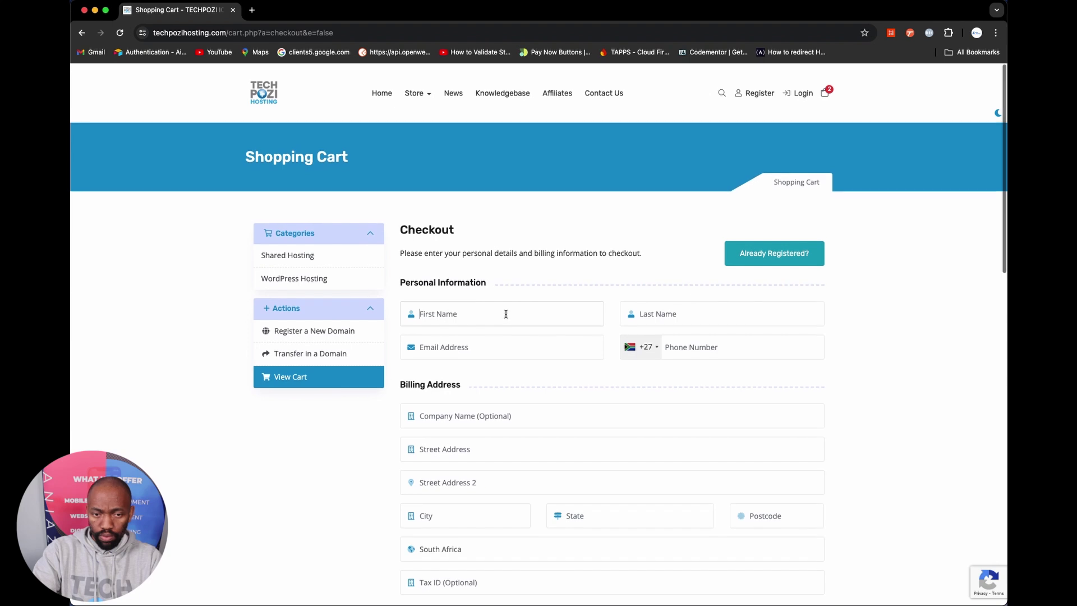
Log in as the existing customer with the email and the password pasted from Notes.
left_click(756, 261)
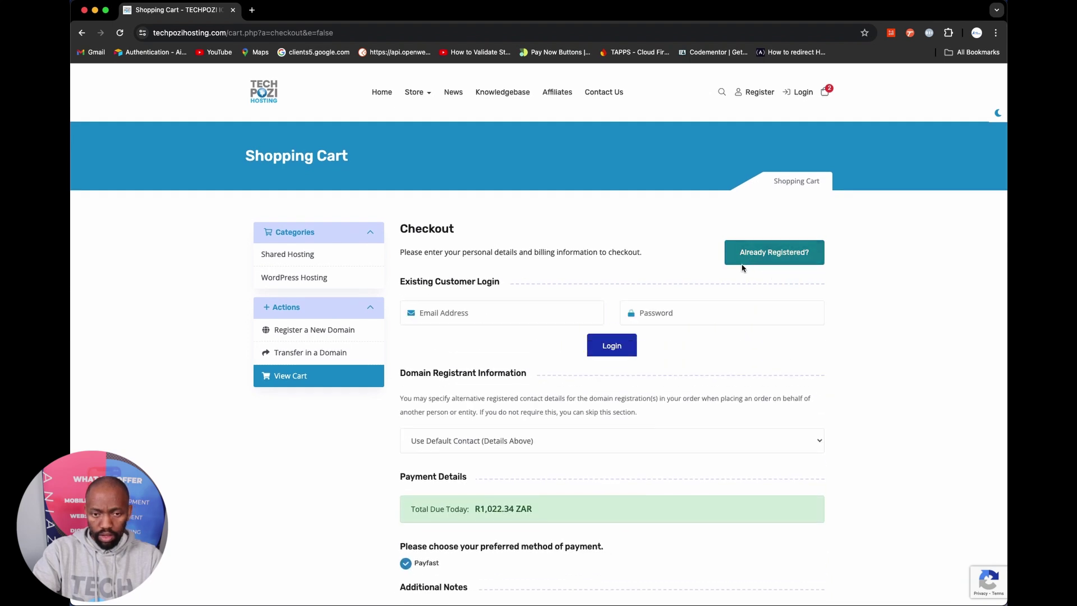
left_click(493, 310)
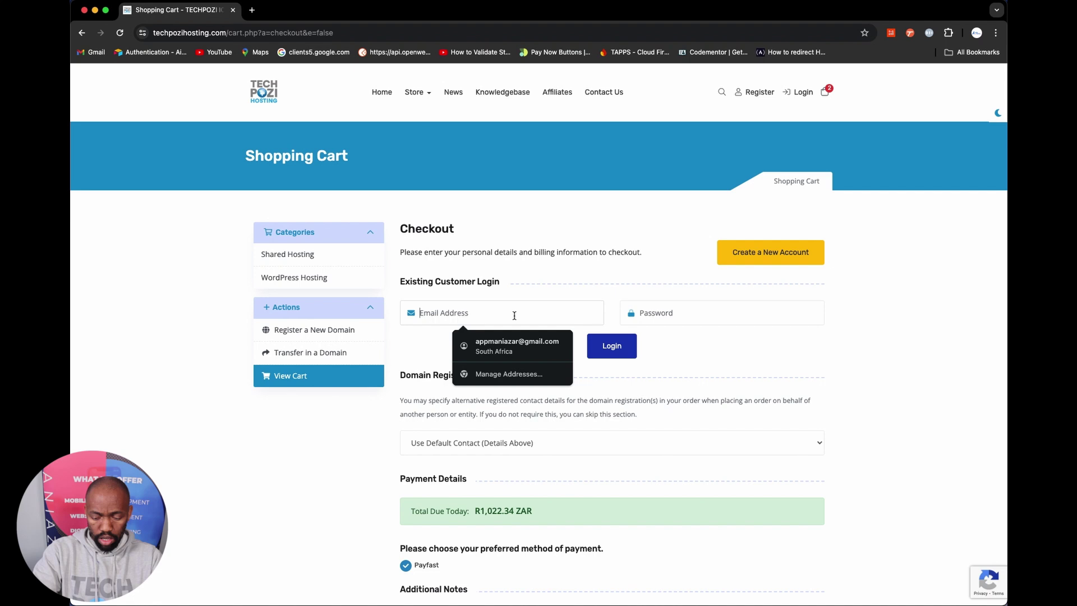
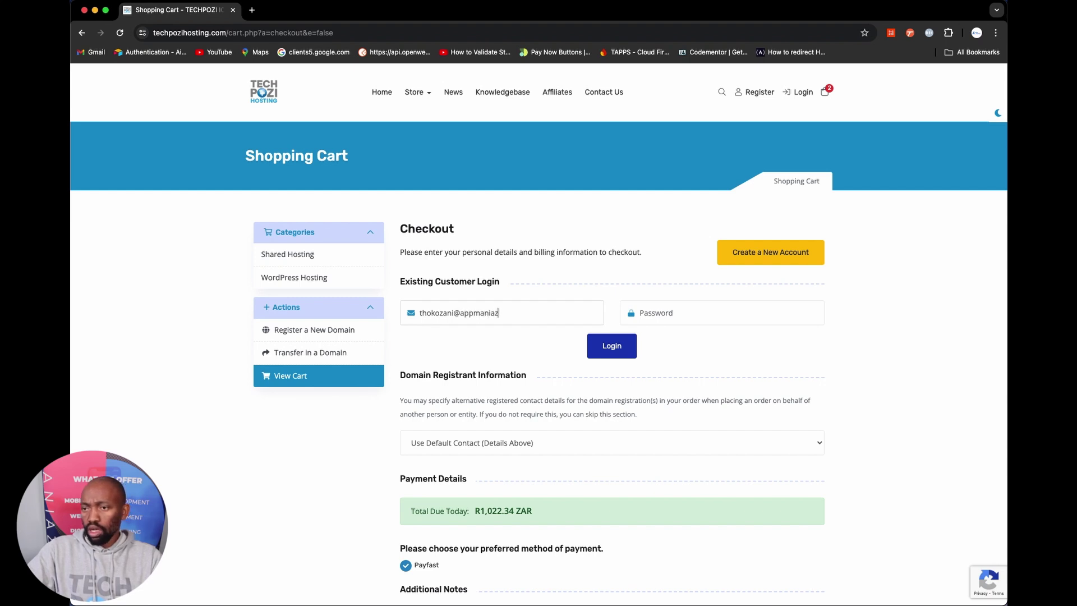
left_click(682, 316)
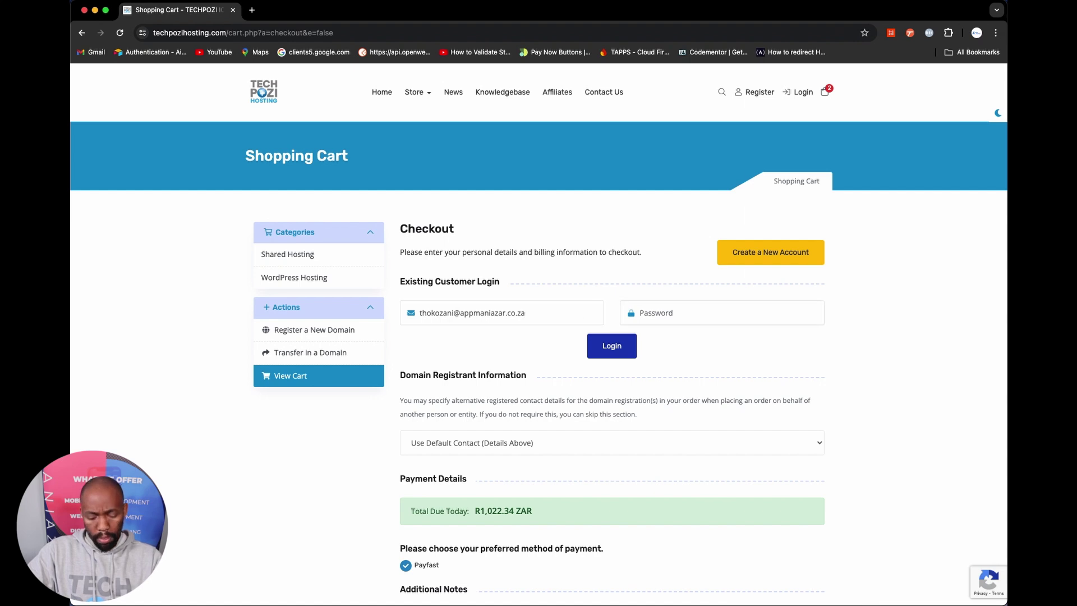
key("super+Tab")
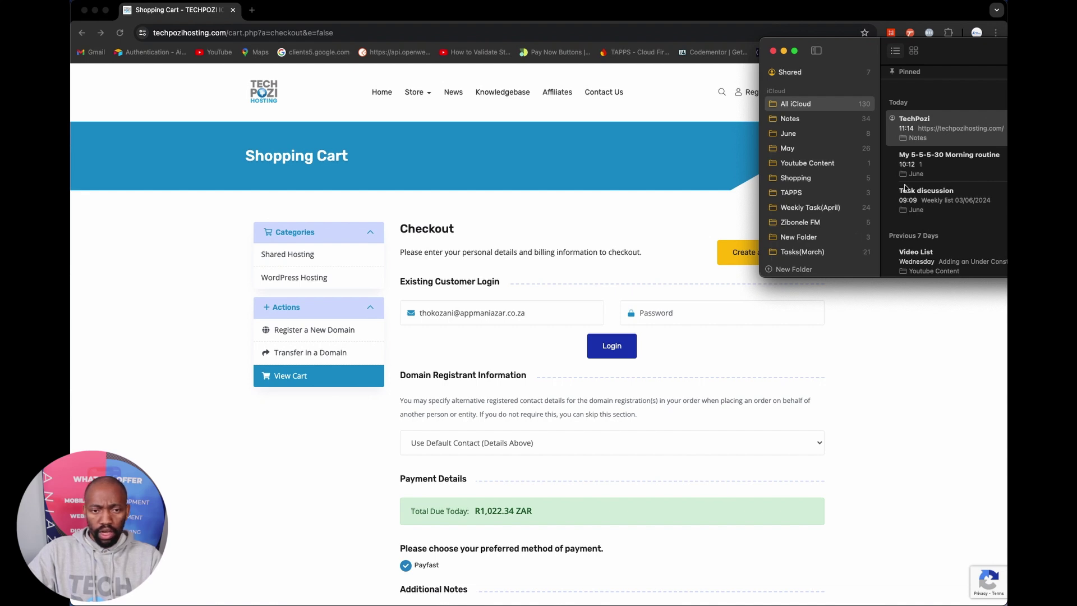
left_click(695, 310)
key("super+v")
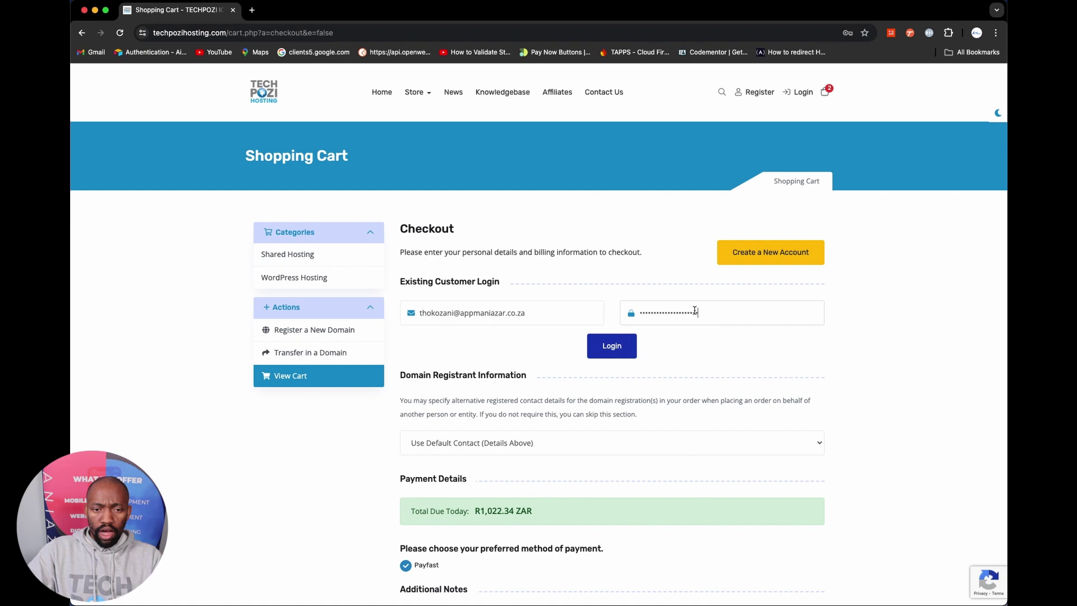
left_click(605, 349)
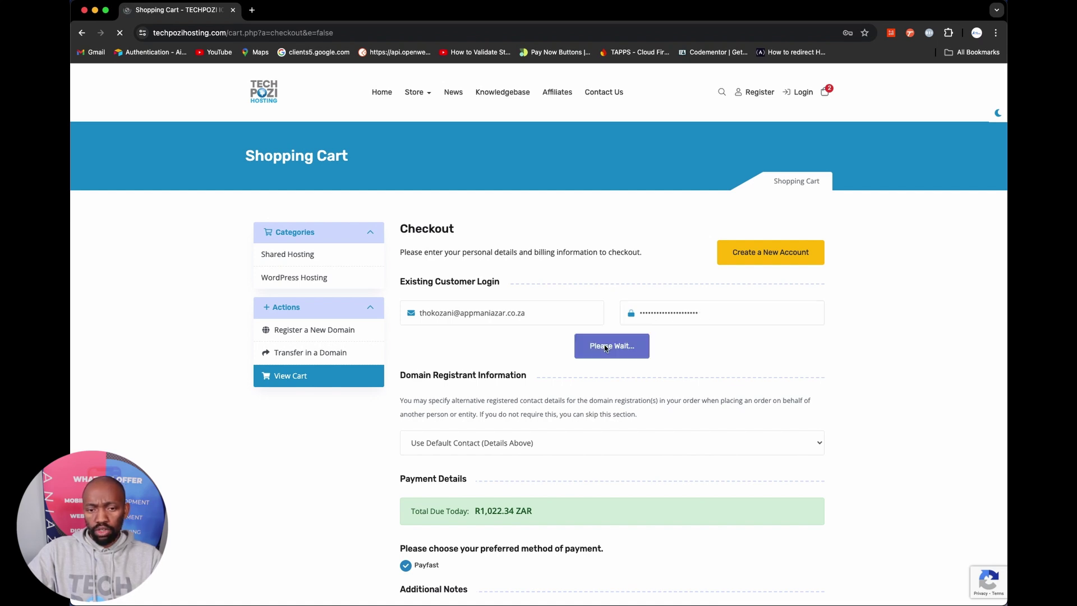
scroll(600, 342, "down", 3)
scroll(600, 342, "down", 2)
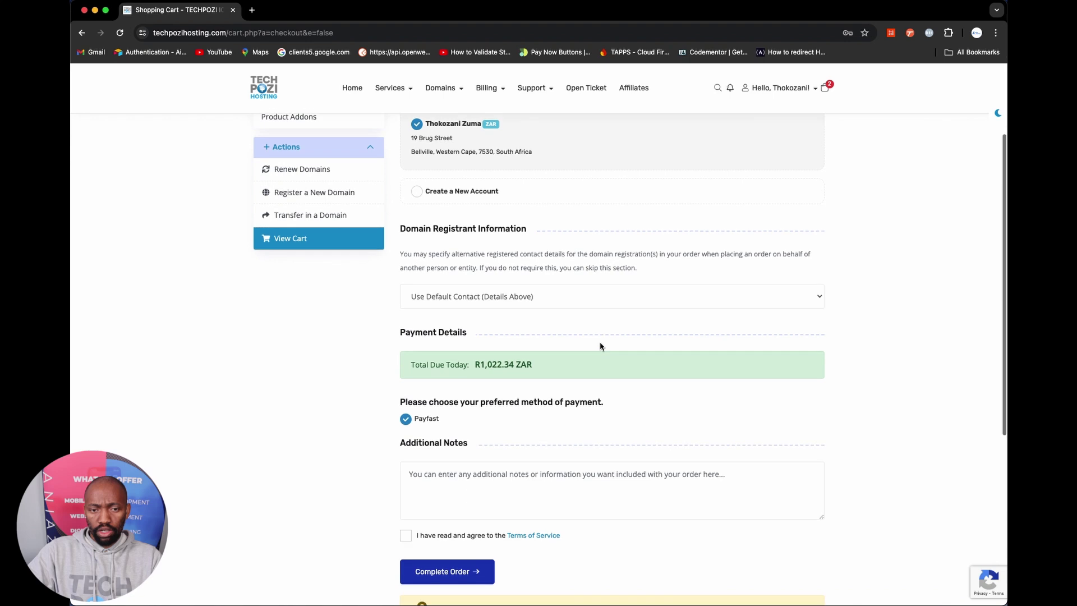
scroll(599, 341, "down", 1)
scroll(600, 343, "down", 2)
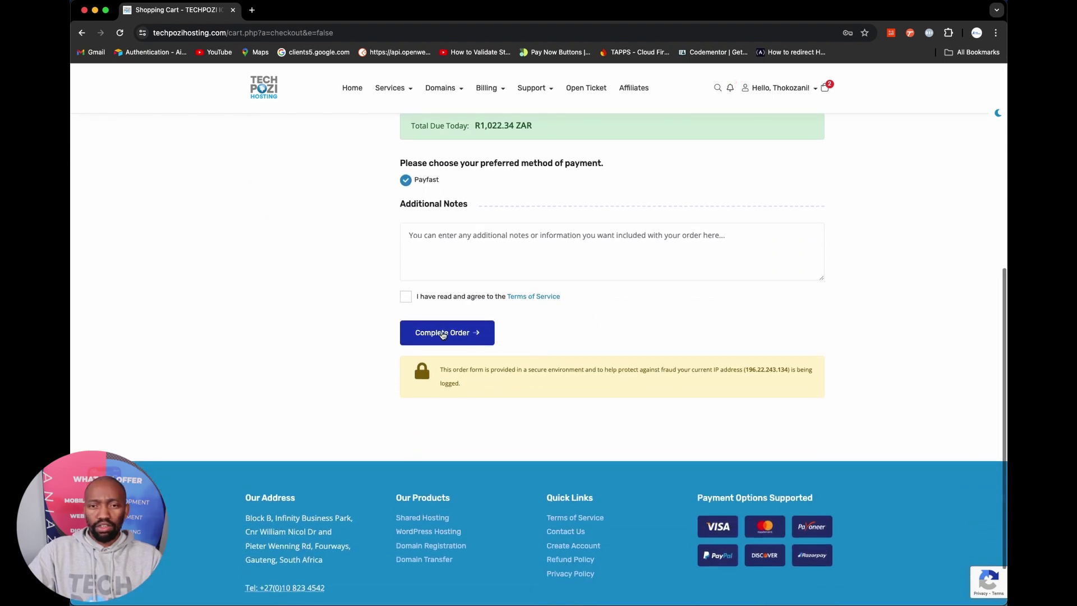
Agree to the Terms of Service, leaving the R1,022.34 ZAR order ready to complete.
left_click(405, 298)
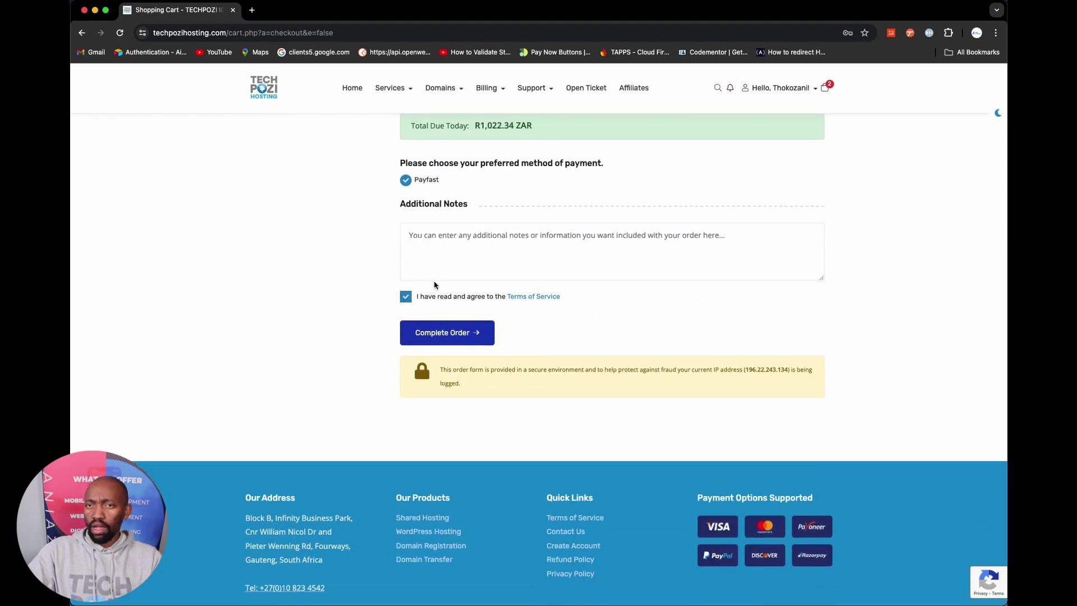
scroll(434, 283, "up", 3)
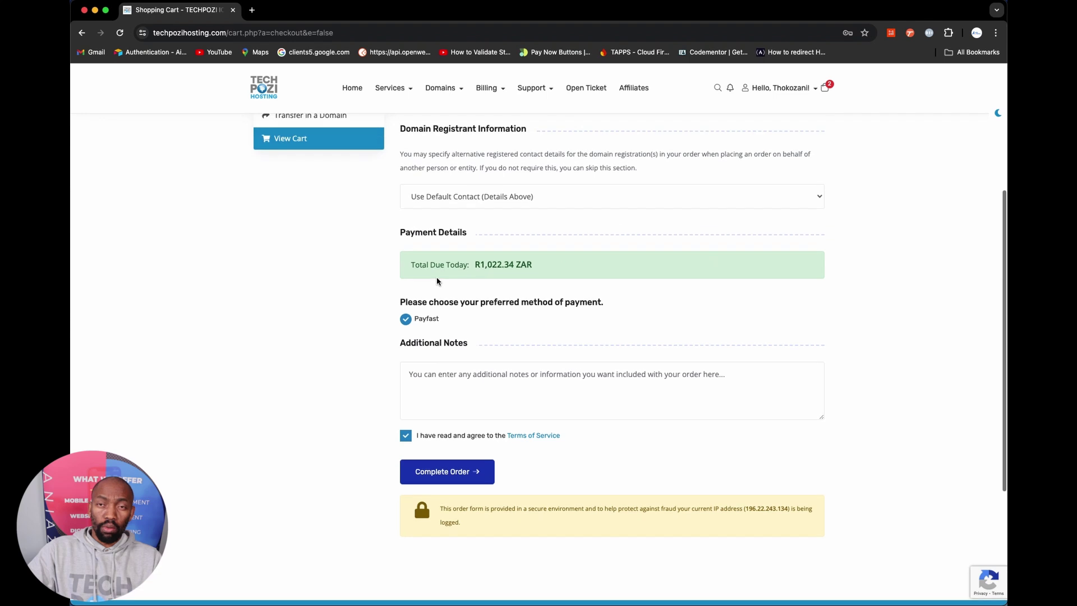
scroll(437, 282, "up", 1)
scroll(437, 281, "up", 2)
scroll(437, 281, "up", 3)
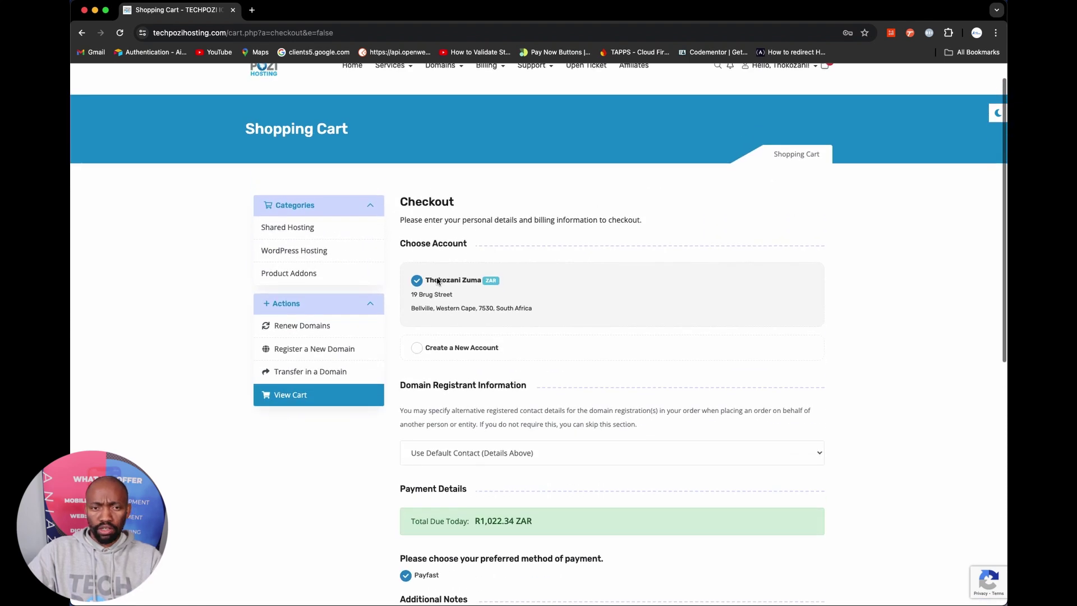
scroll(437, 282, "down", 4)
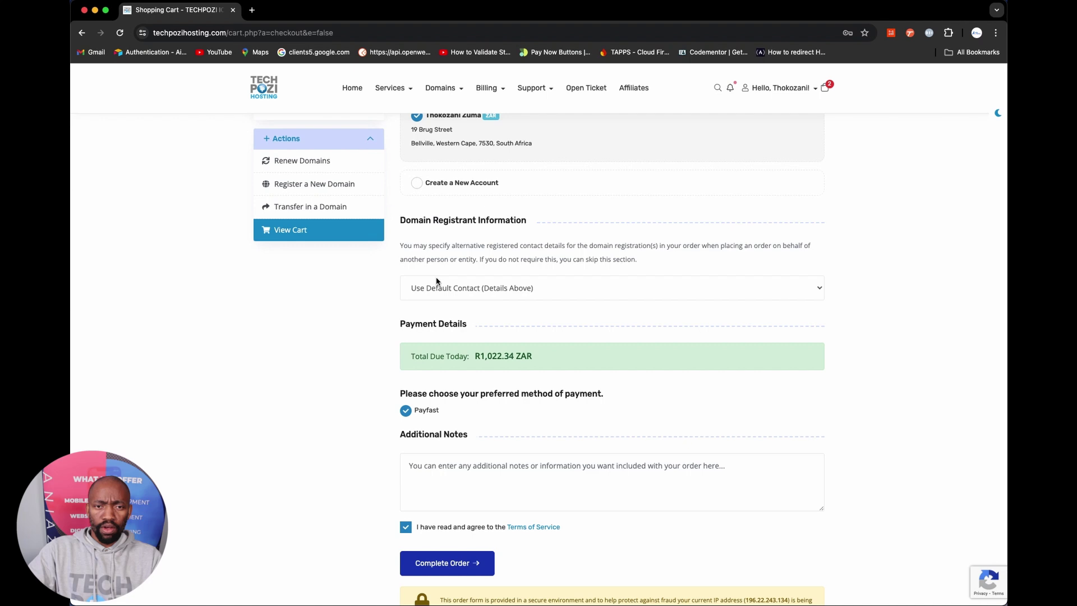
scroll(437, 281, "up", 1)
scroll(437, 281, "up", 3)
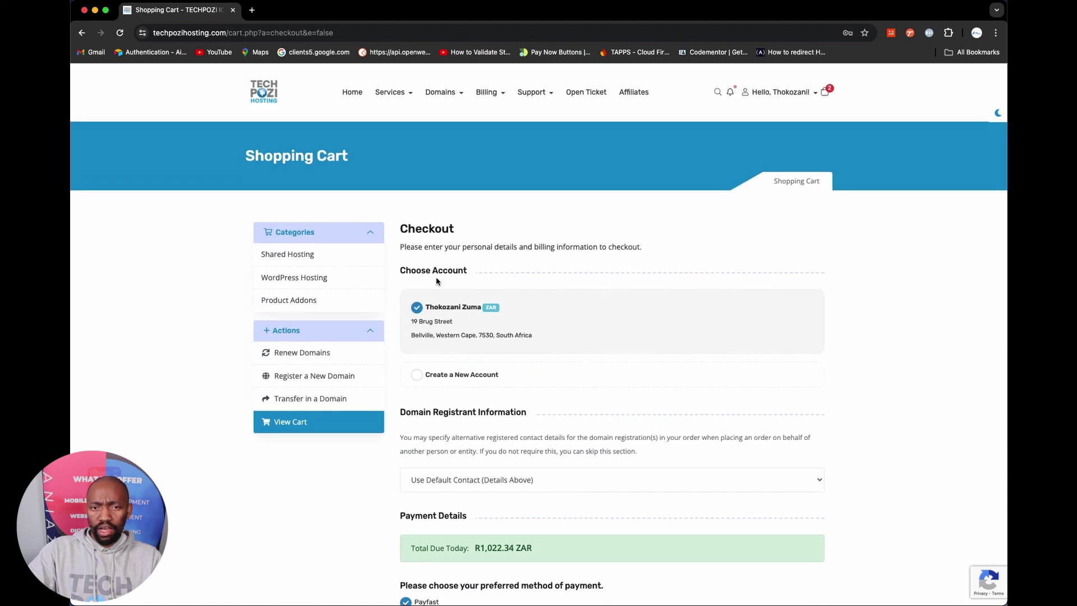
scroll(438, 168, "down", 1)
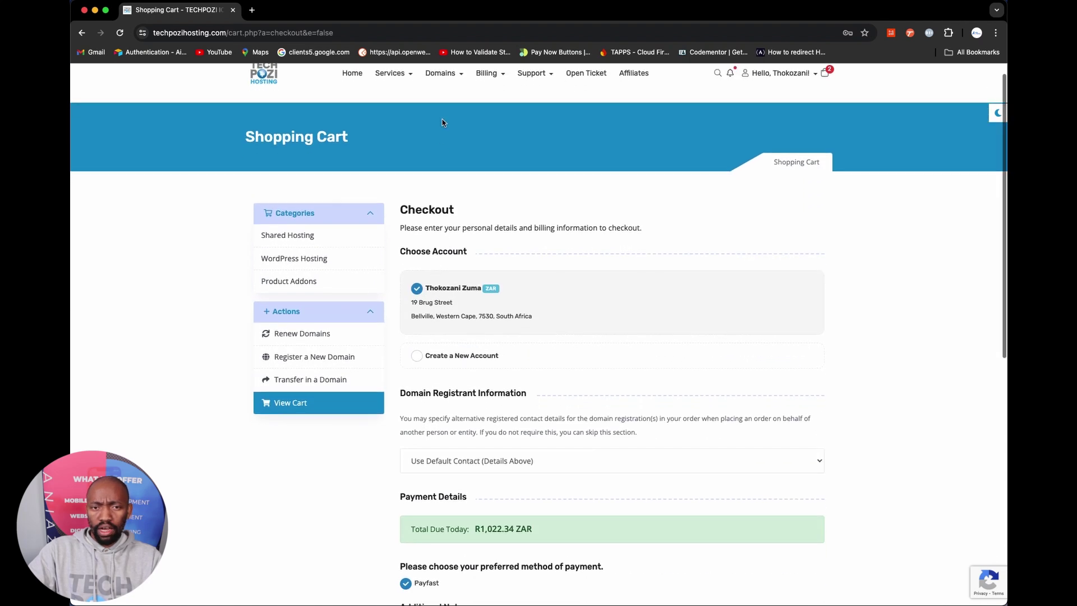
Browse the Domains and Services menus, then return to the client area dashboard.
left_click(441, 76)
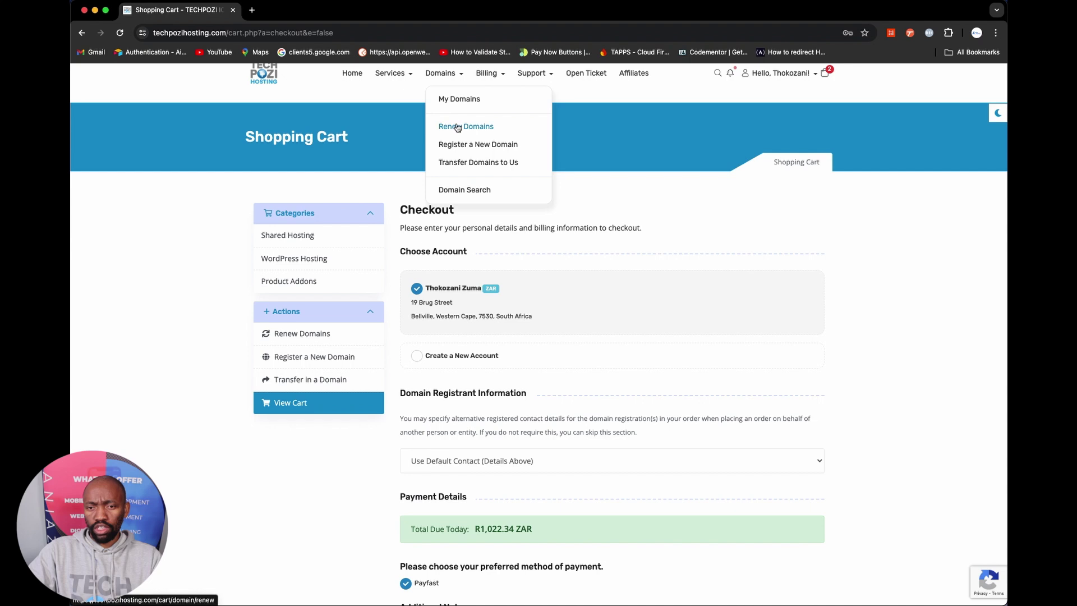
left_click(402, 76)
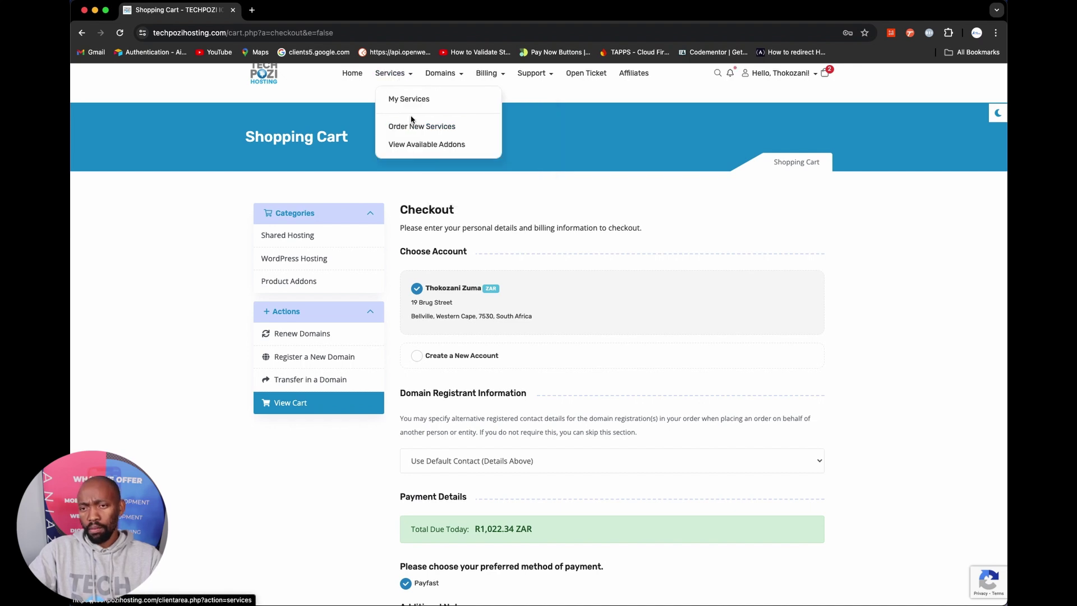
left_click(596, 156)
scroll(587, 205, "up", 1)
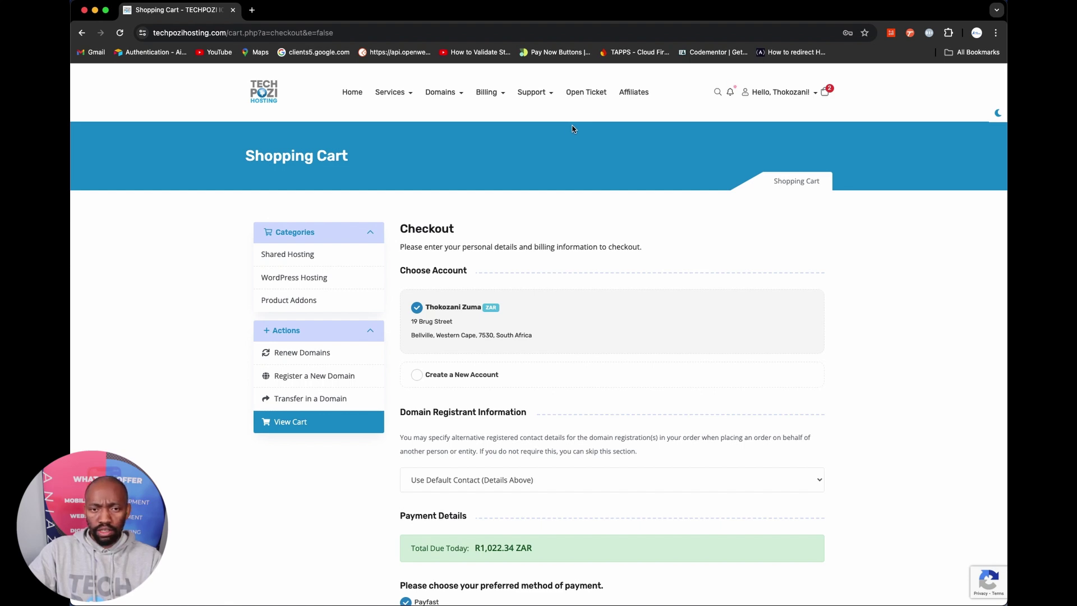
left_click(353, 97)
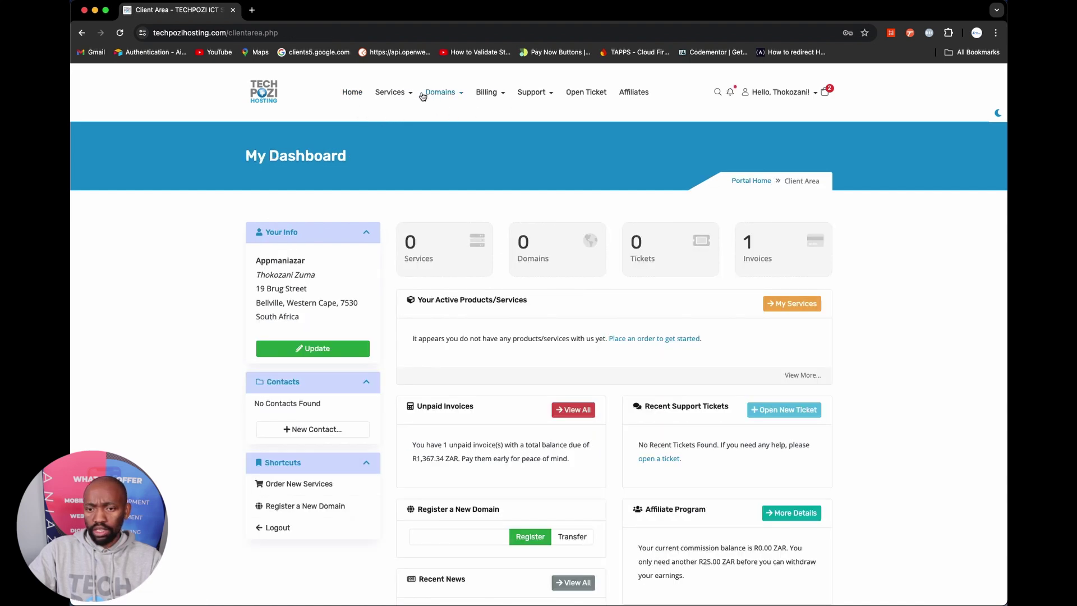
Go to the portal home page via the logo and switch the site to dark theme.
left_click(270, 94)
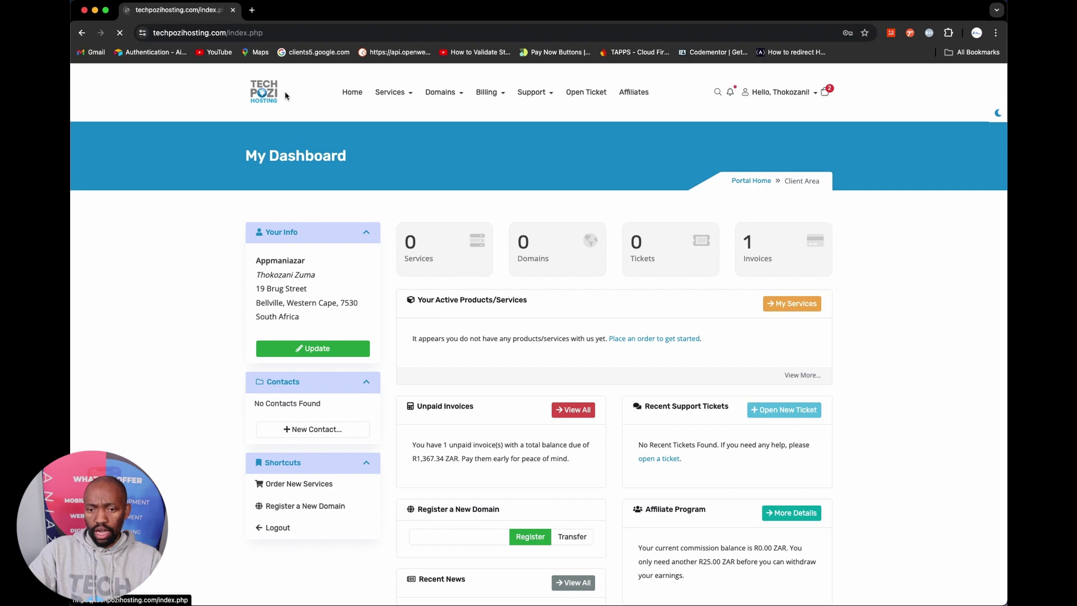
scroll(381, 150, "down", 6)
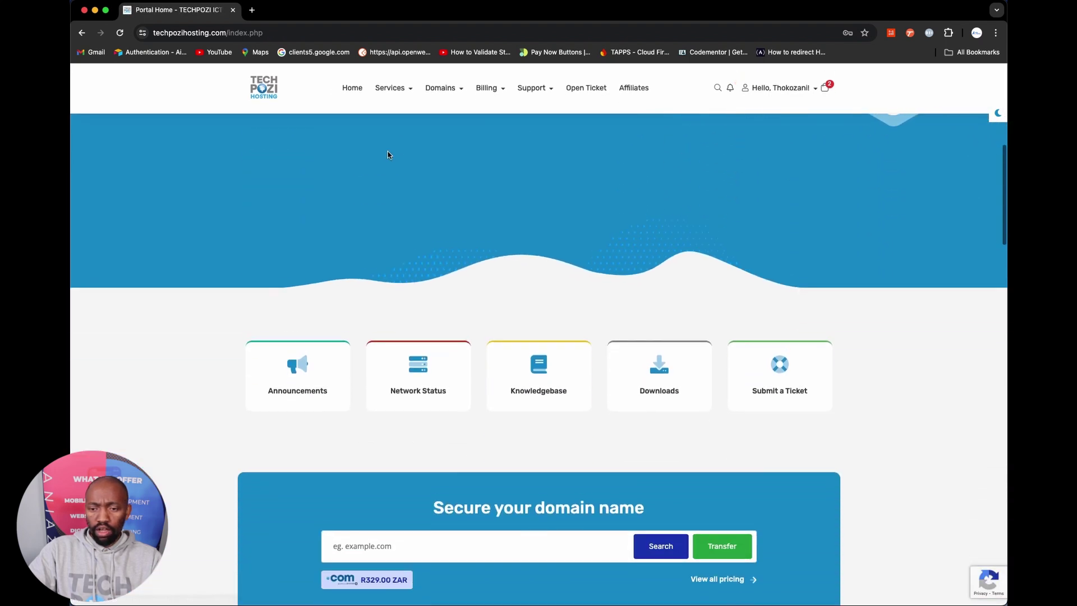
left_click(993, 116)
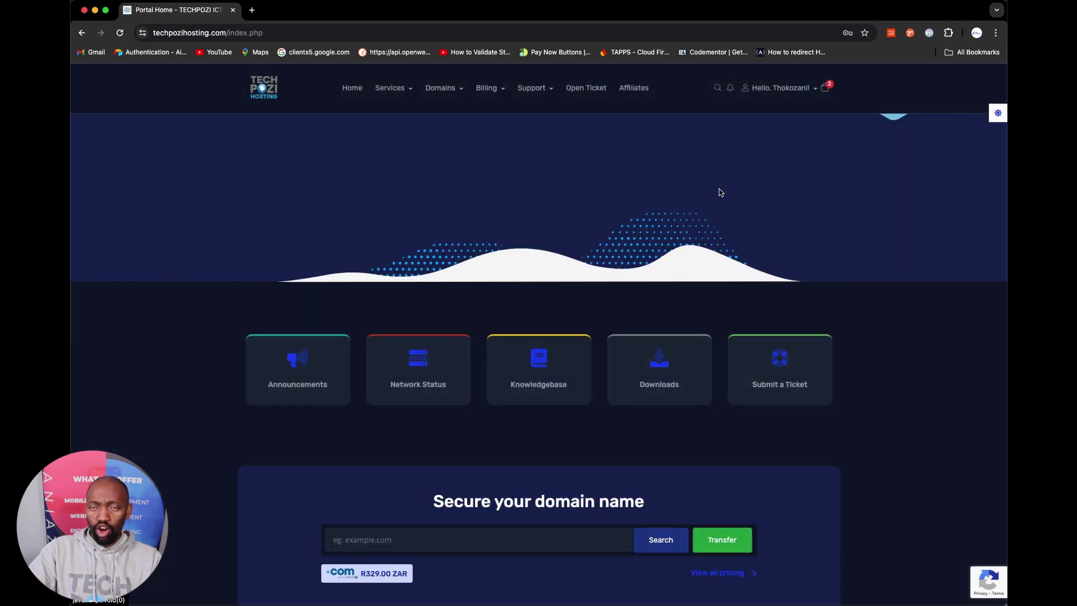
scroll(711, 194, "down", 3)
scroll(707, 194, "down", 1)
scroll(706, 189, "down", 2)
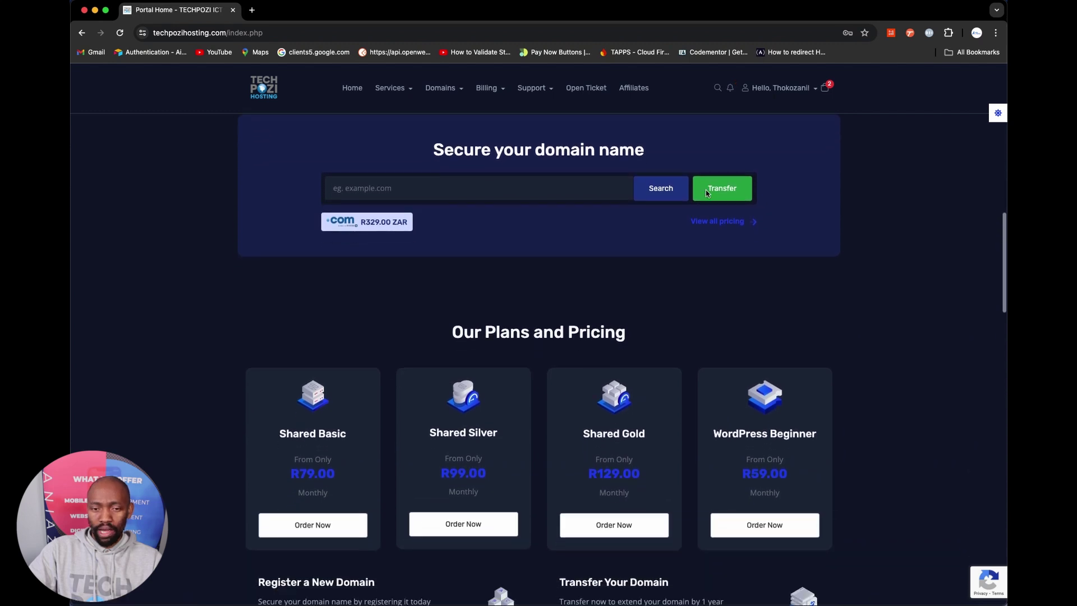
scroll(705, 193, "down", 1)
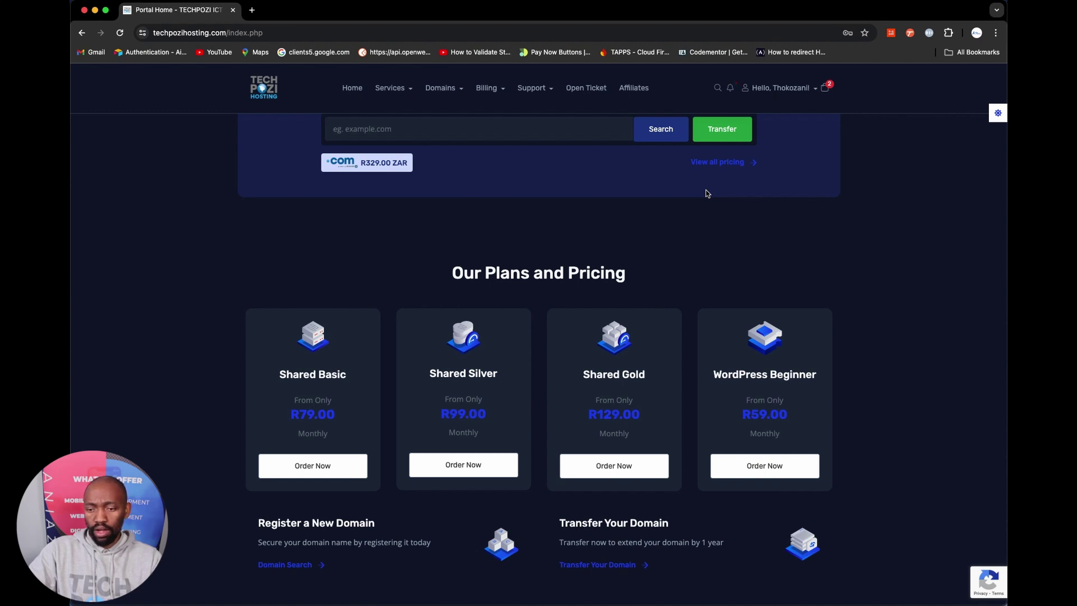
scroll(706, 193, "up", 1)
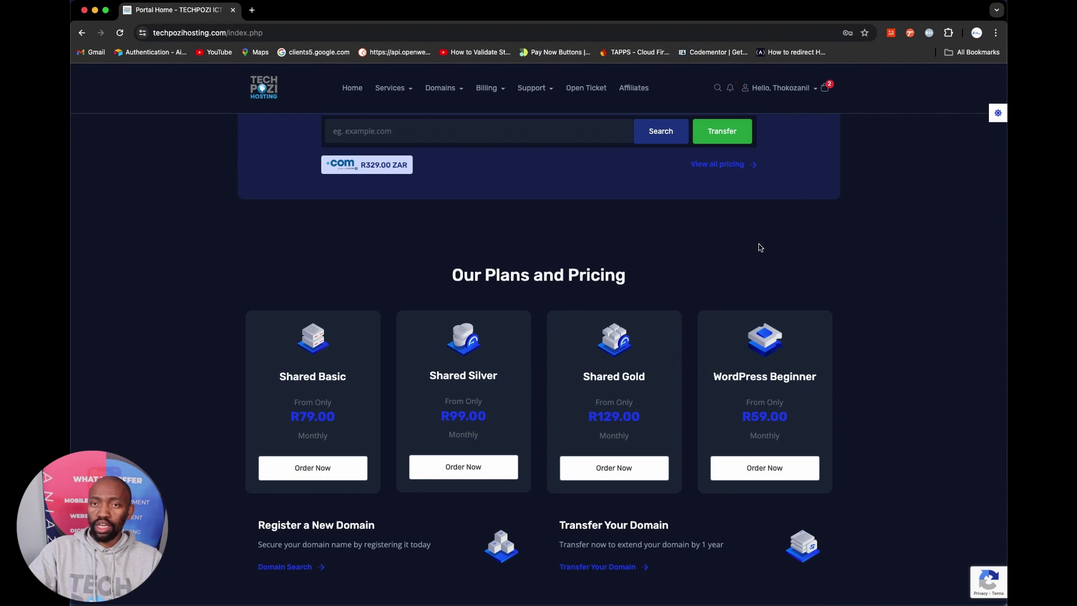
scroll(766, 268, "down", 3)
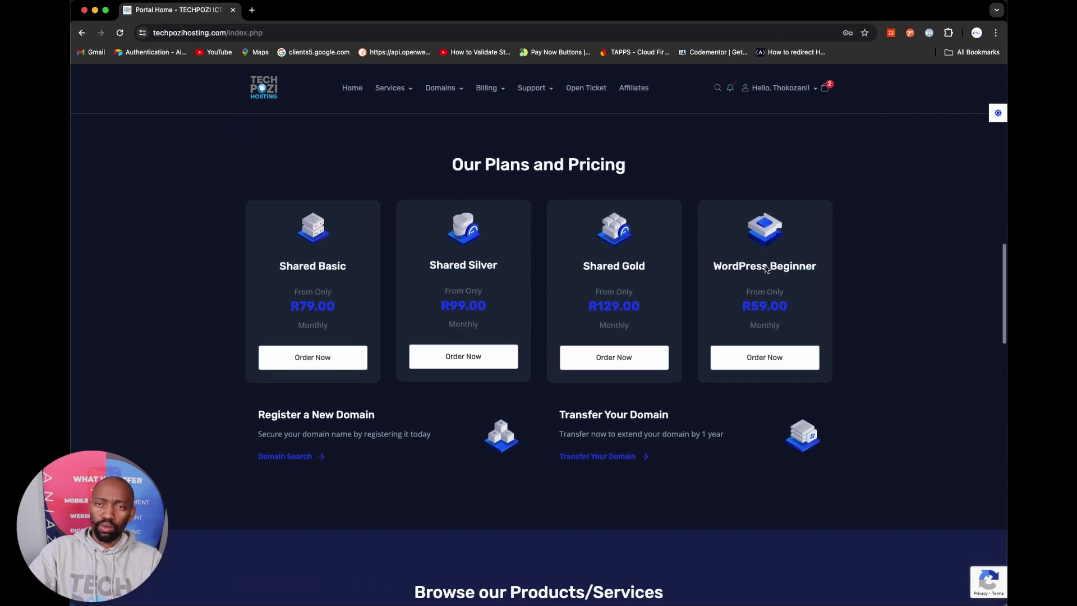
scroll(766, 268, "down", 3)
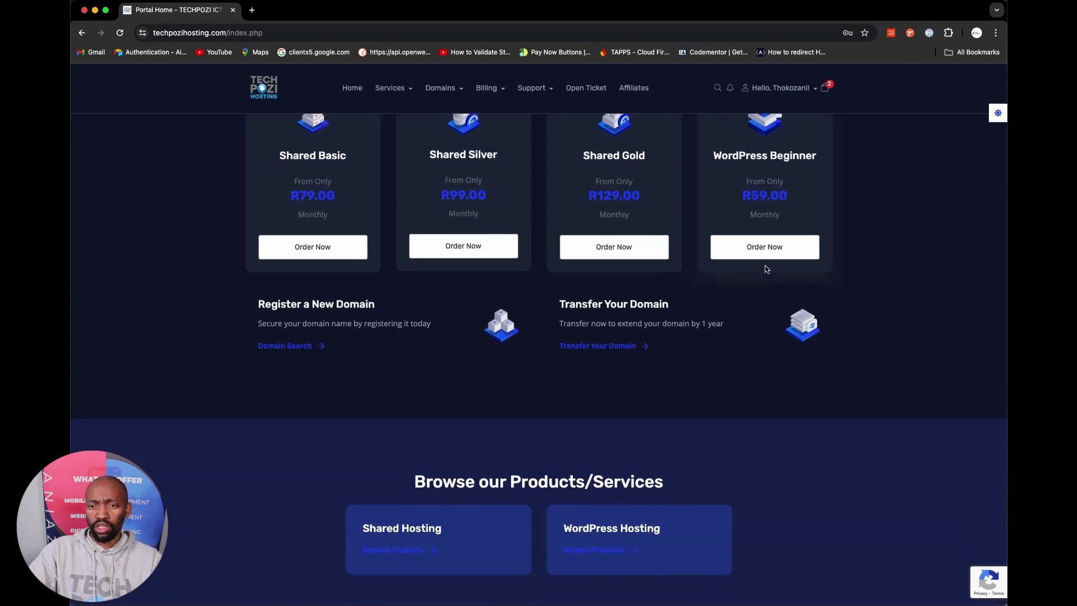